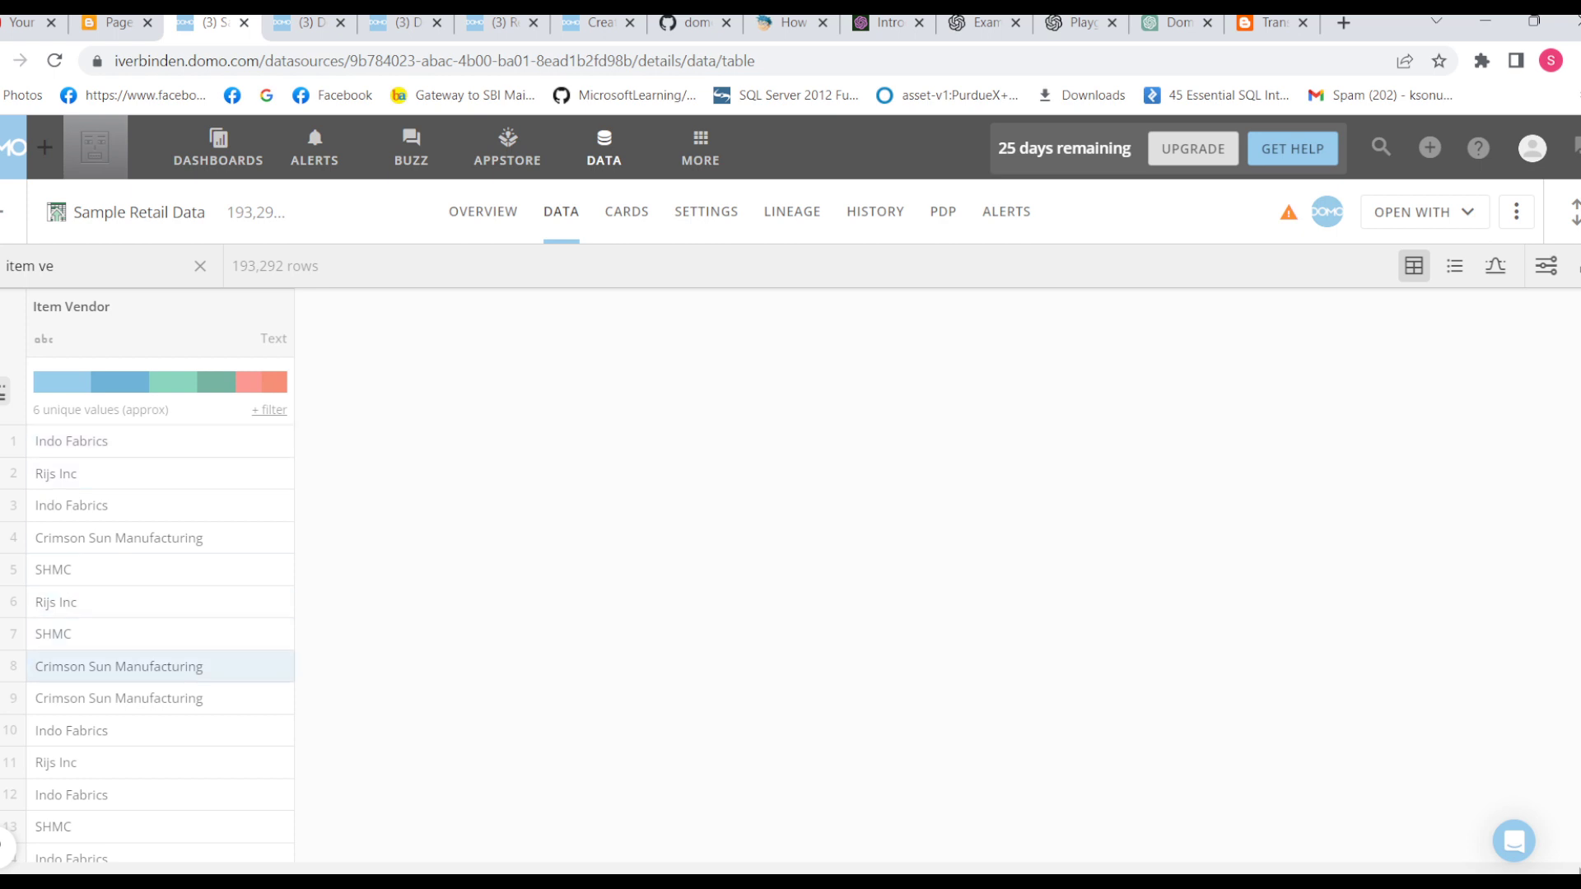
- Open the Domo Training dataflow for editing and delete the Split Column action and its Split column output dataset
click(150, 670)
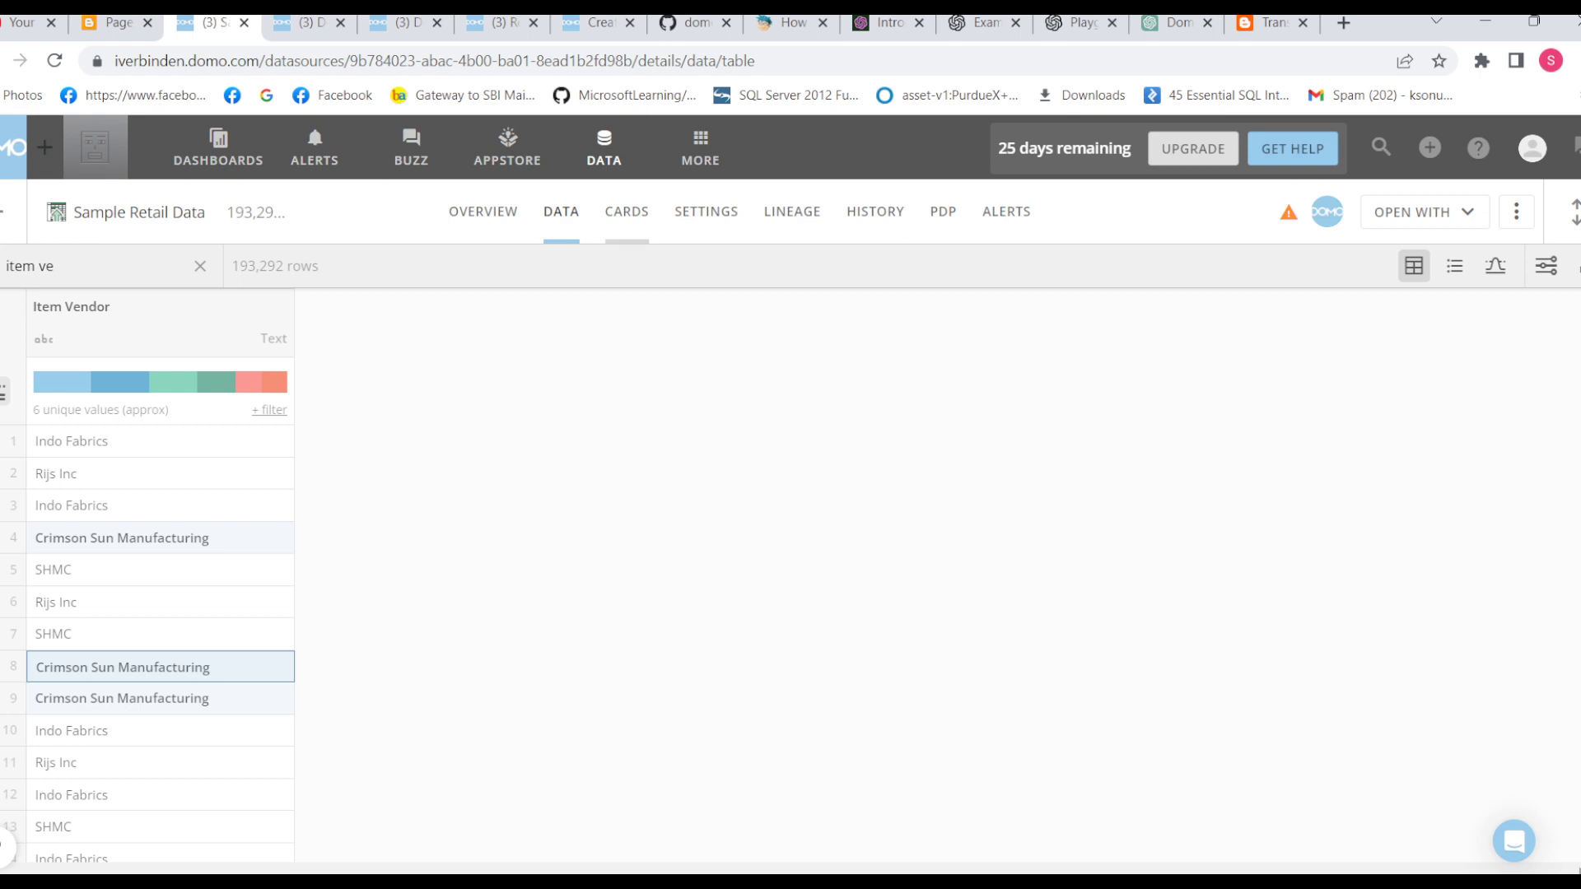
click(305, 22)
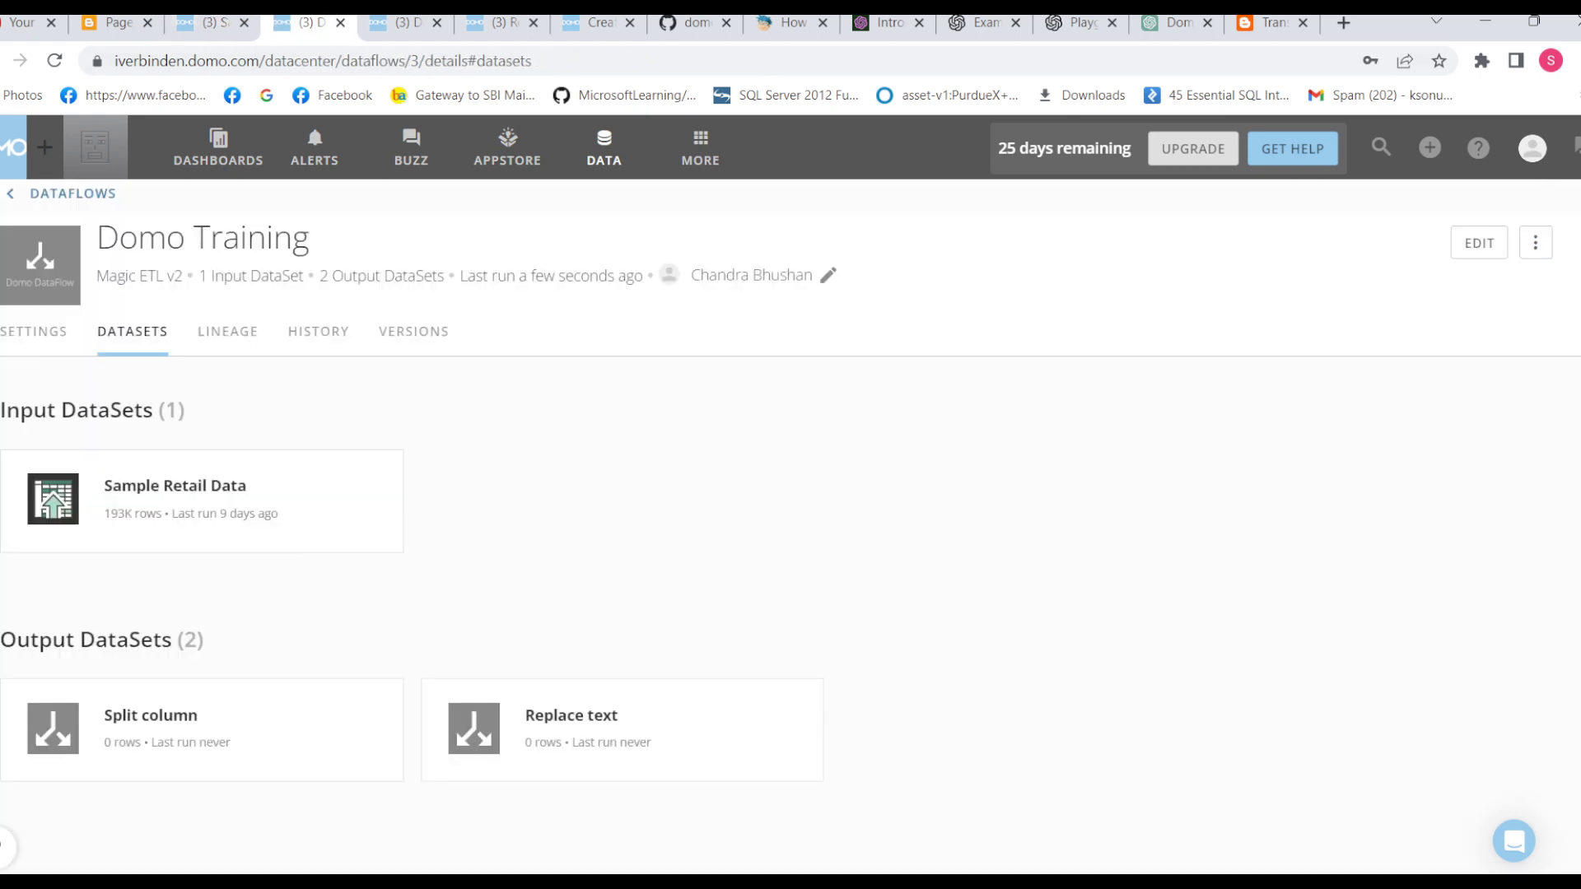
click(1478, 243)
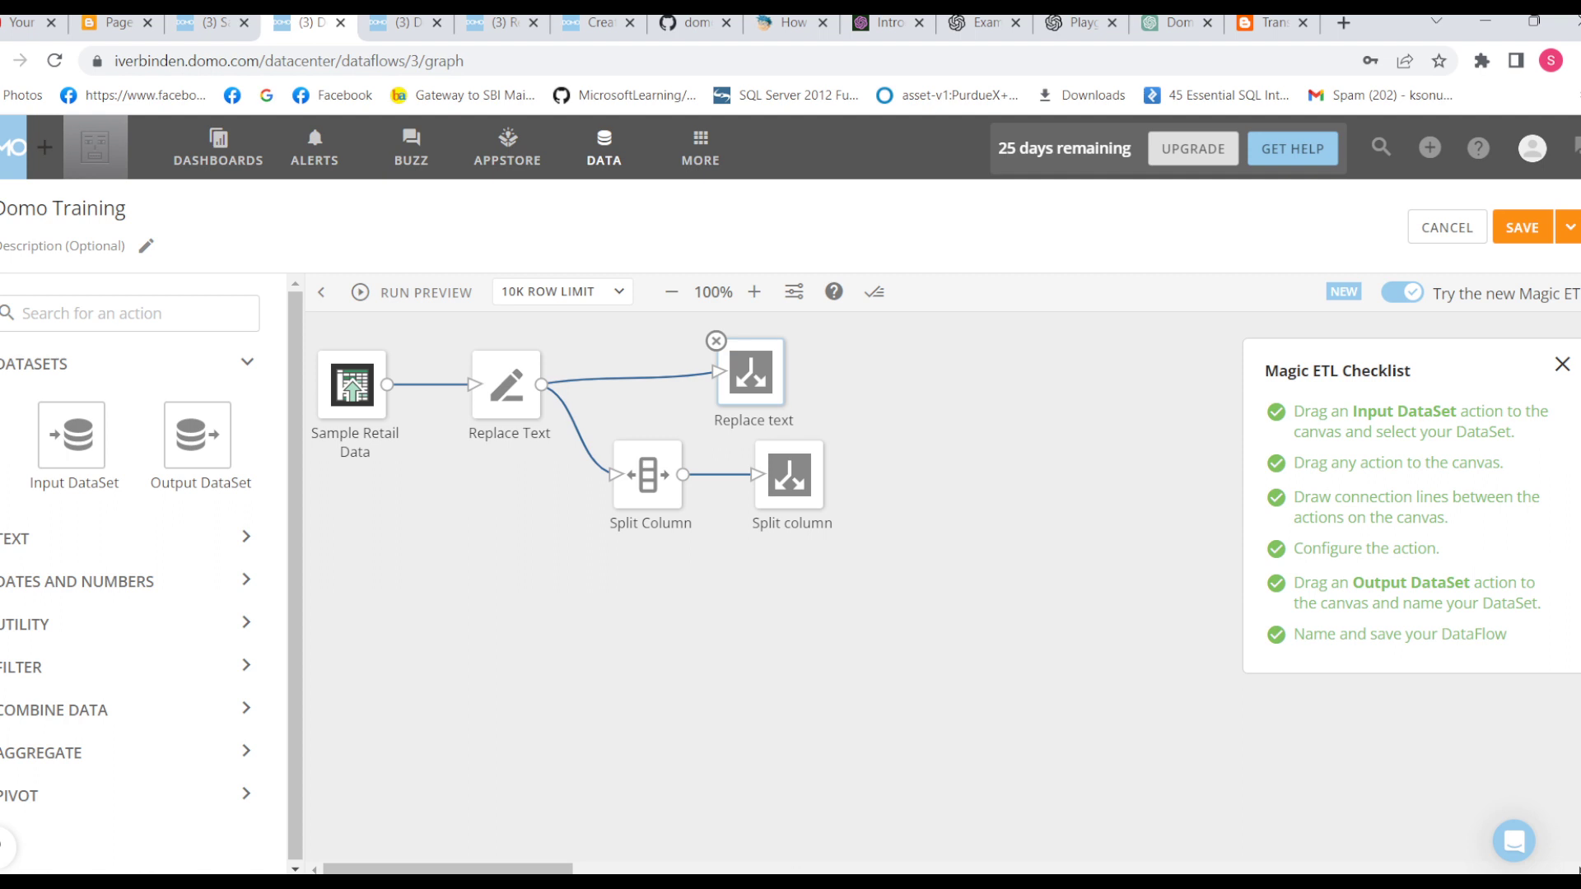
click(576, 429)
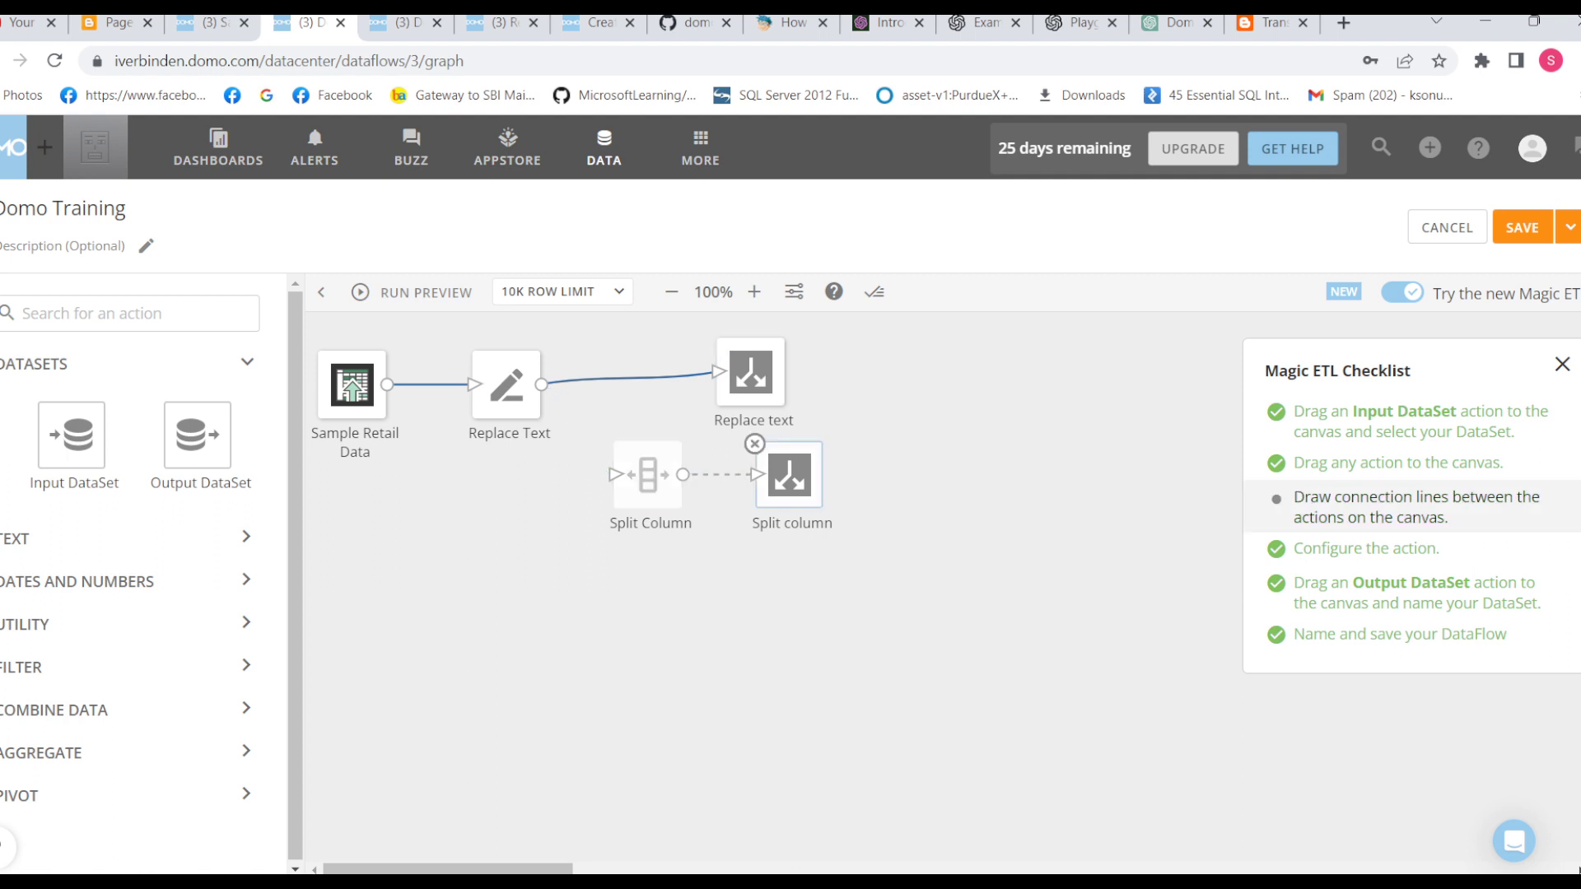
click(613, 442)
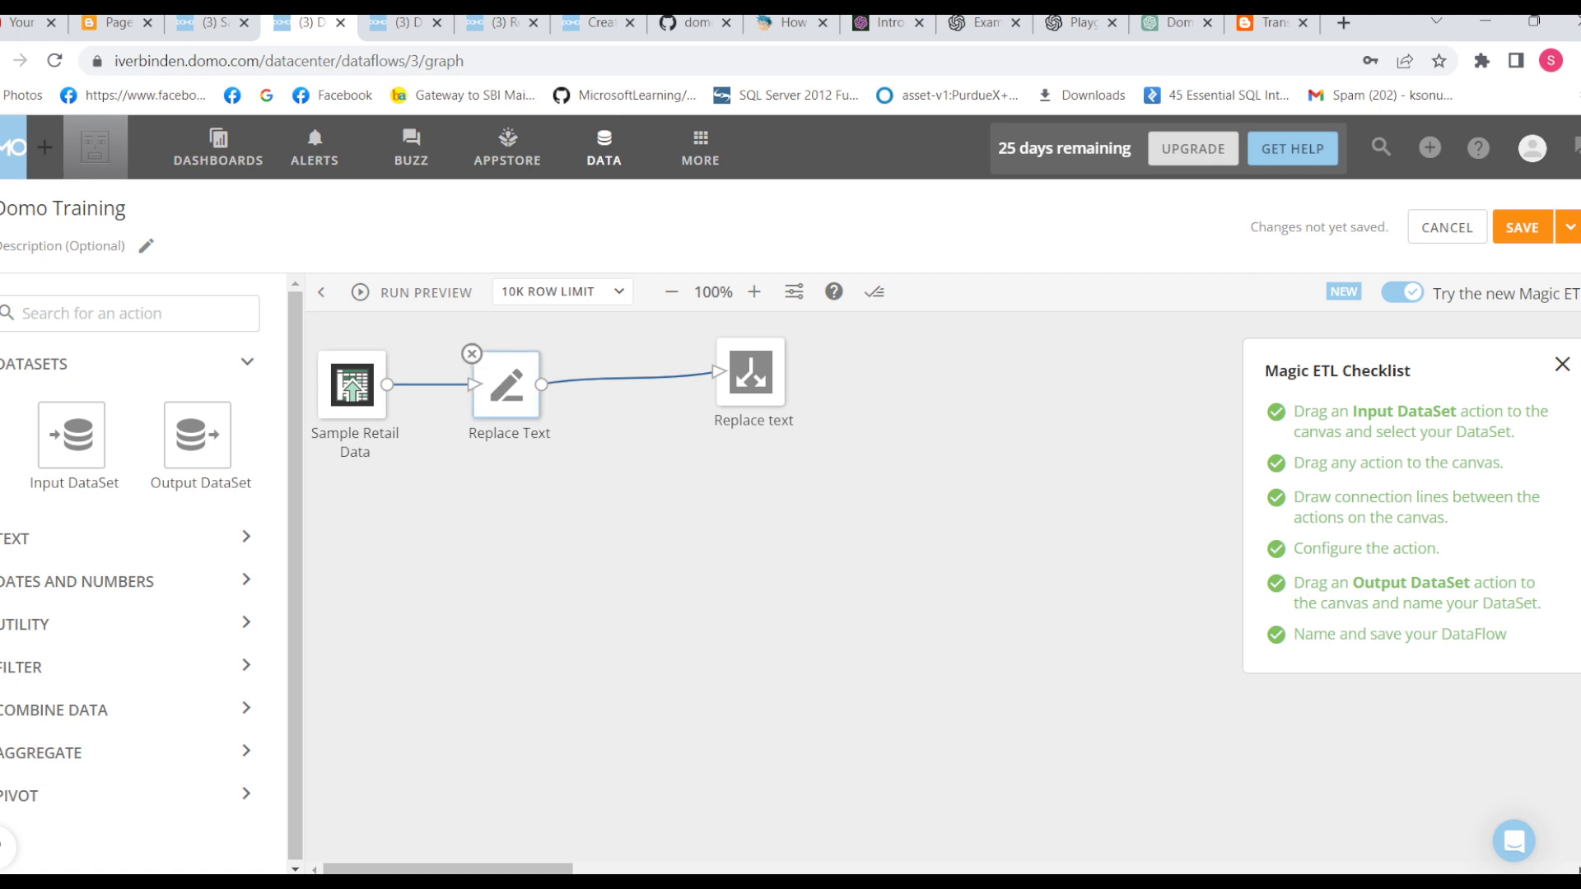
- Configure the Replace Text action on Item Vendor to search for "Crimson Sun Manufacturing" and replace it with "CSM"
click(507, 383)
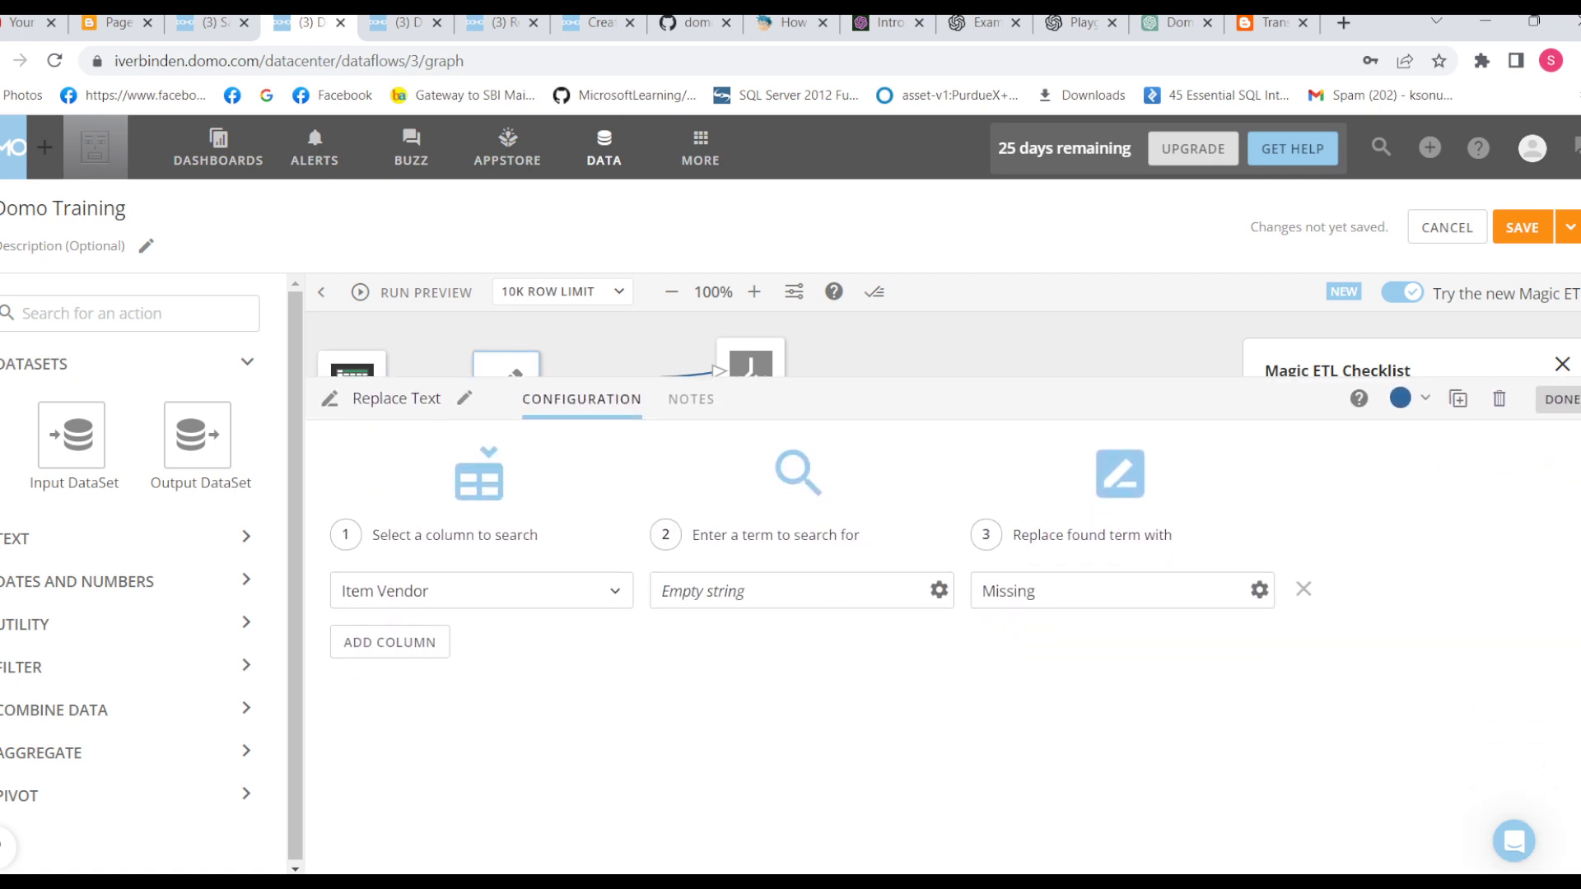
drag(746, 591, 659, 591)
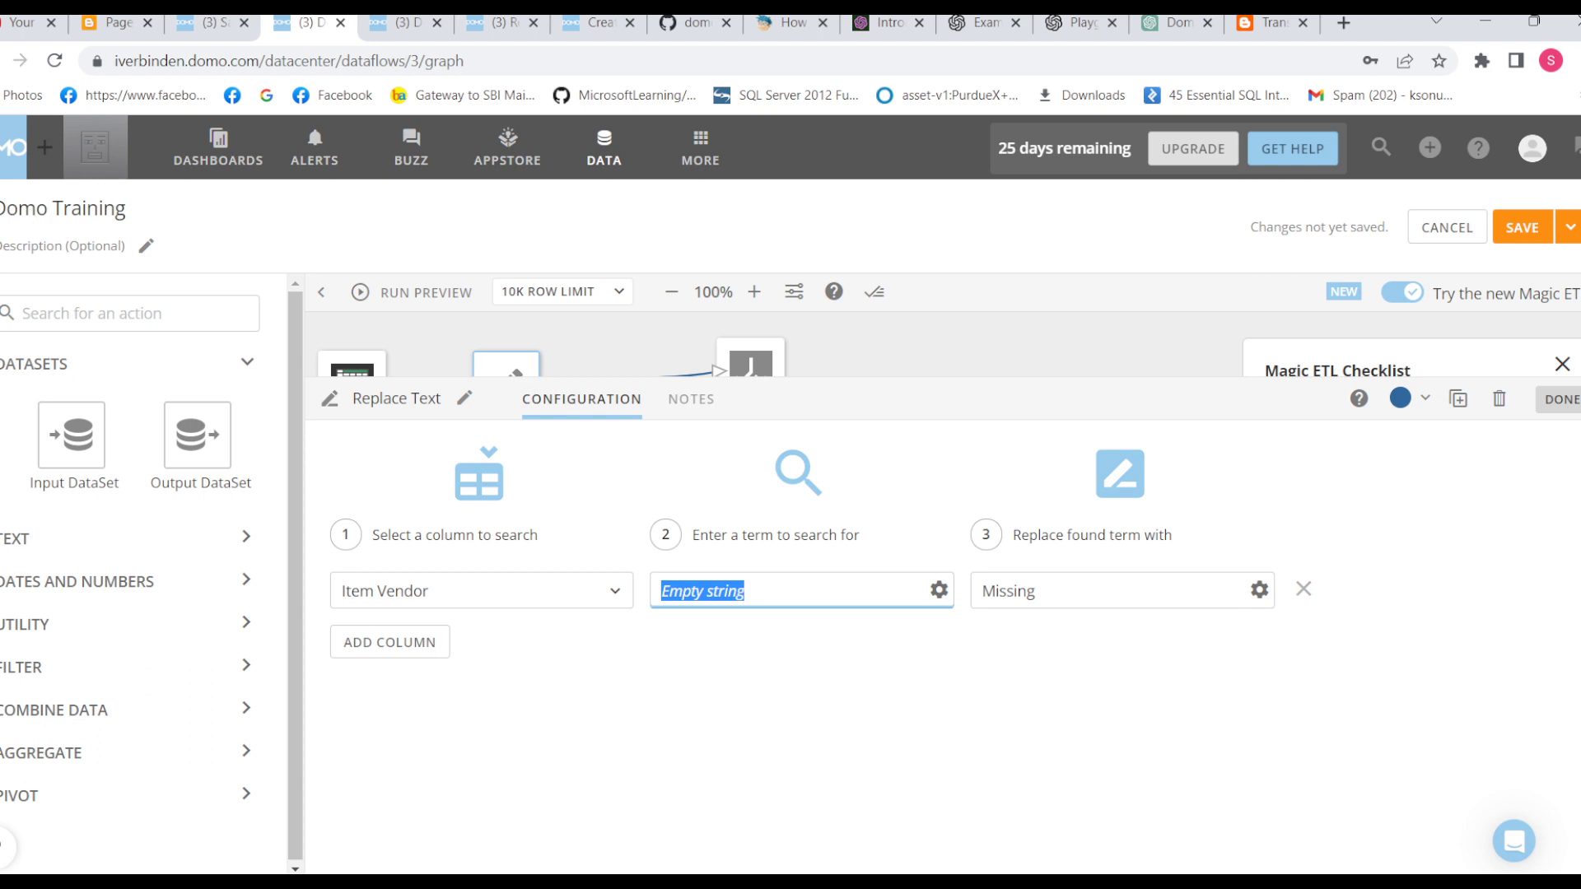
text(Crimson Sun Manufacturing)
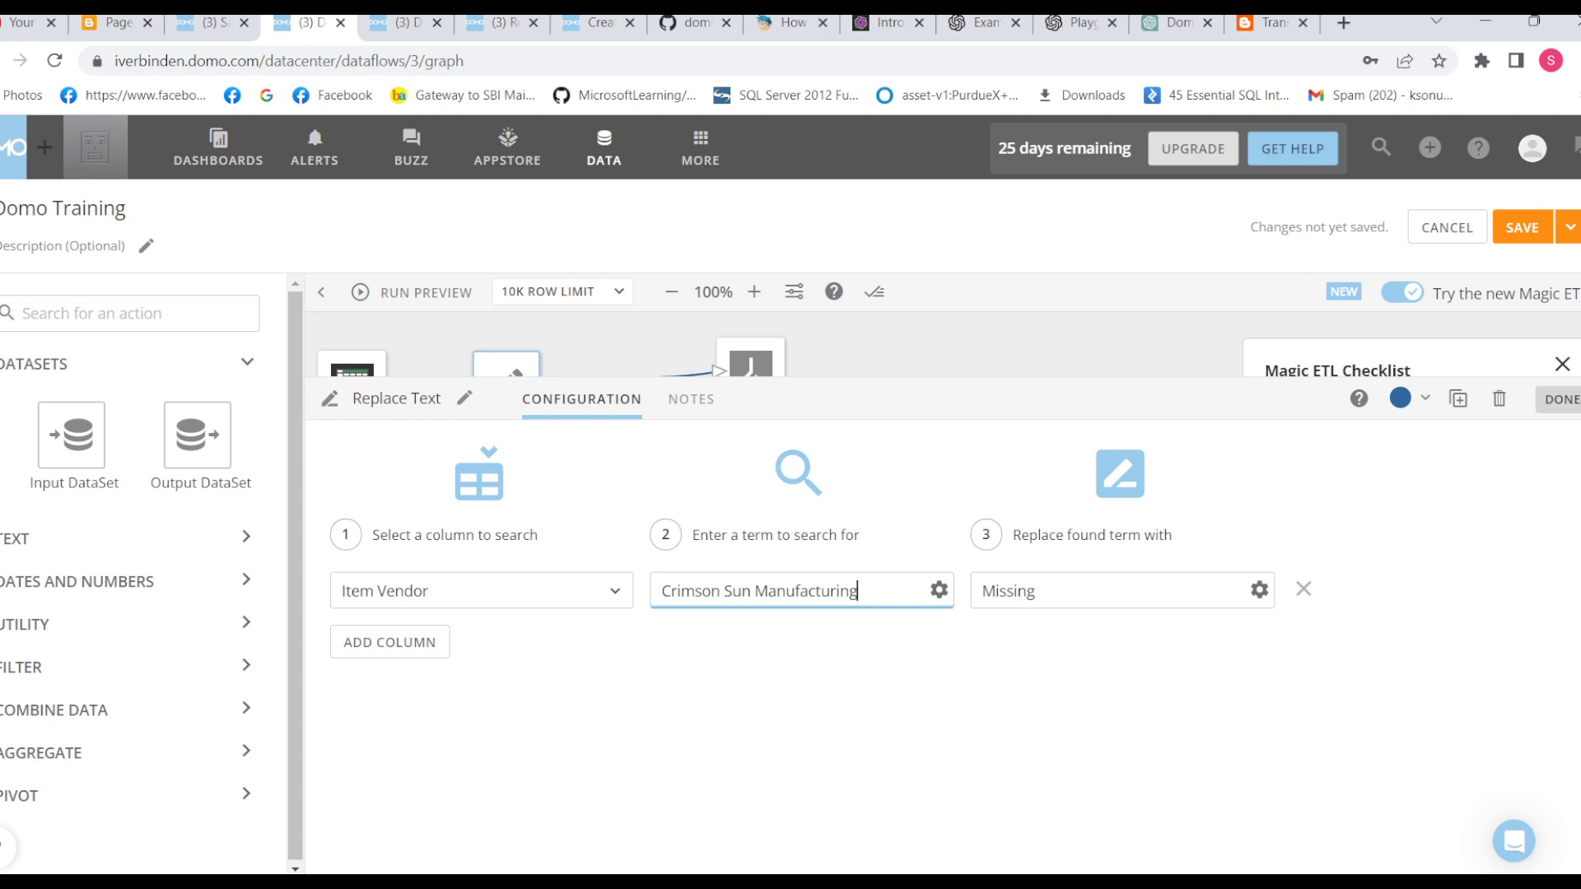
key(Tab)
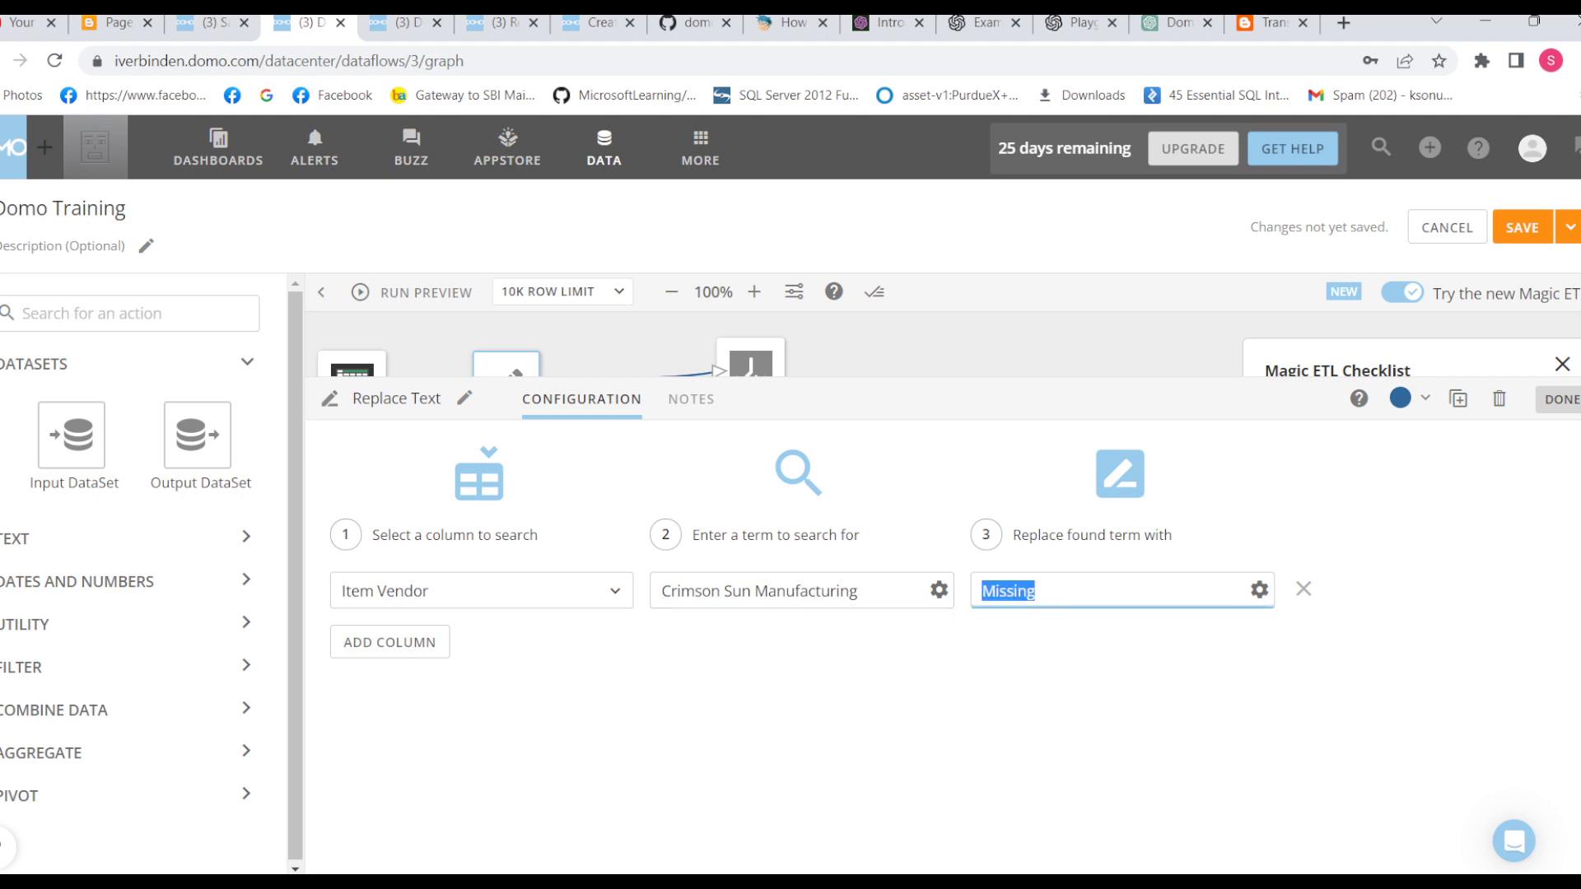
key(BackSpace)
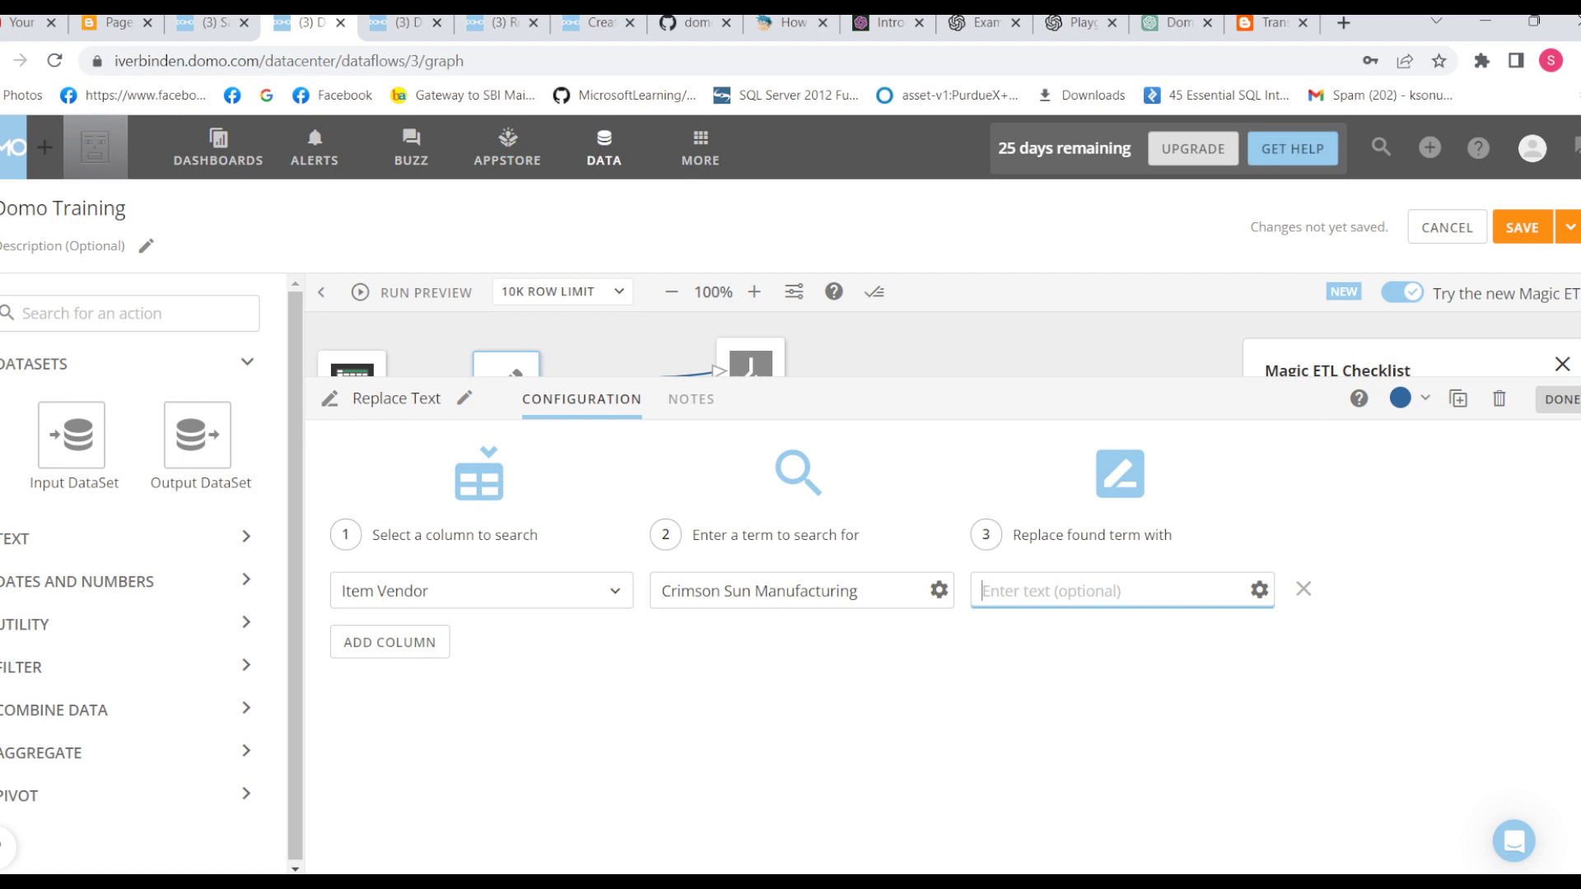
click(807, 591)
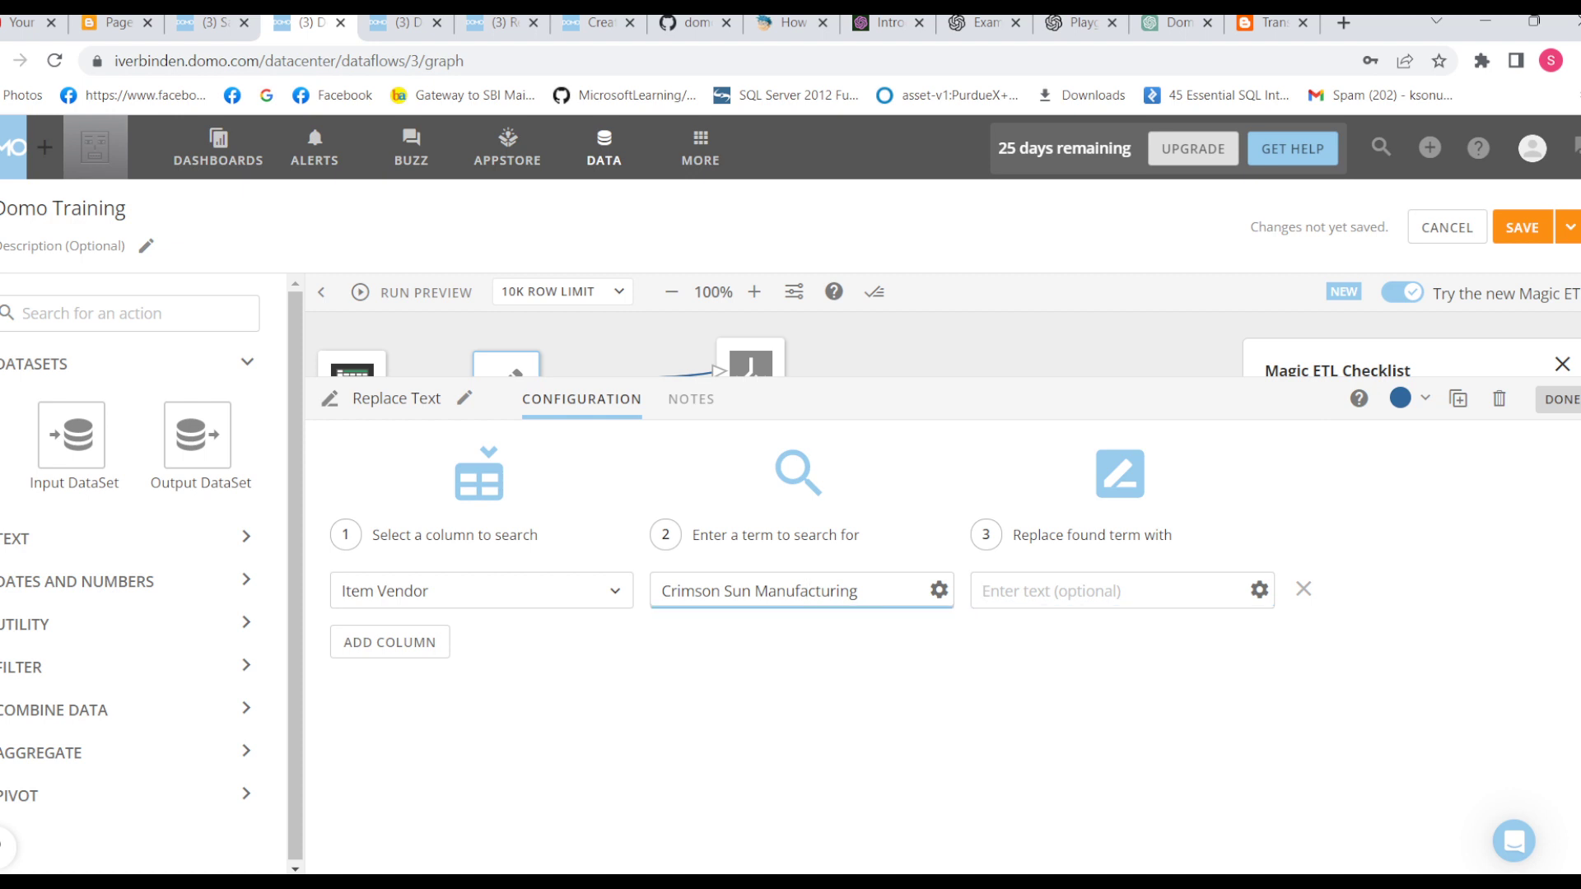
click(1052, 591)
text(CS)
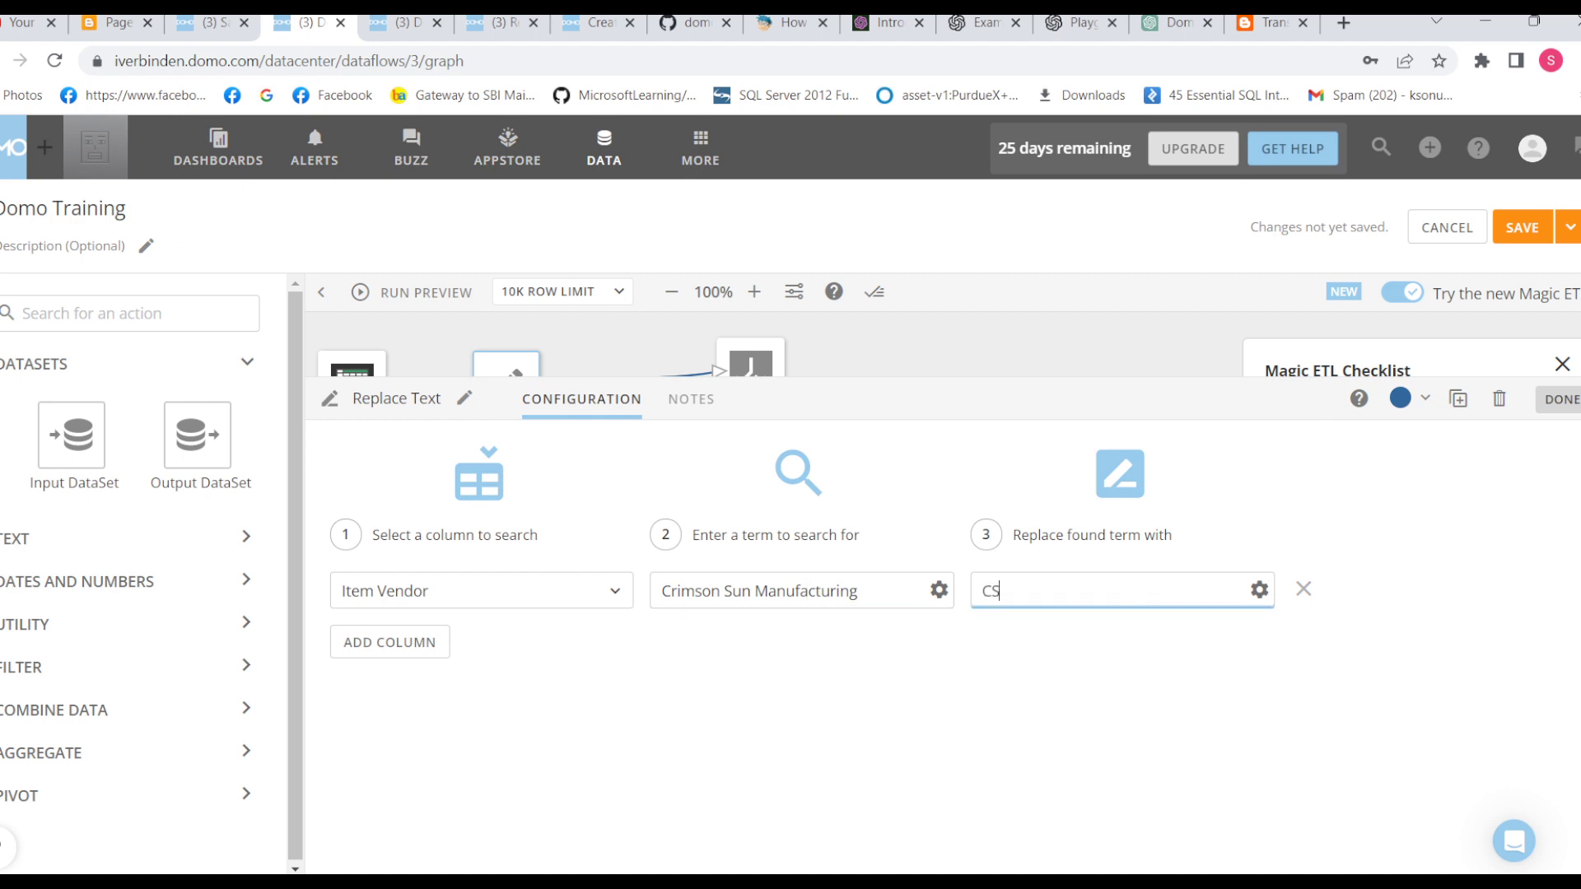
text(M)
key(Tab)
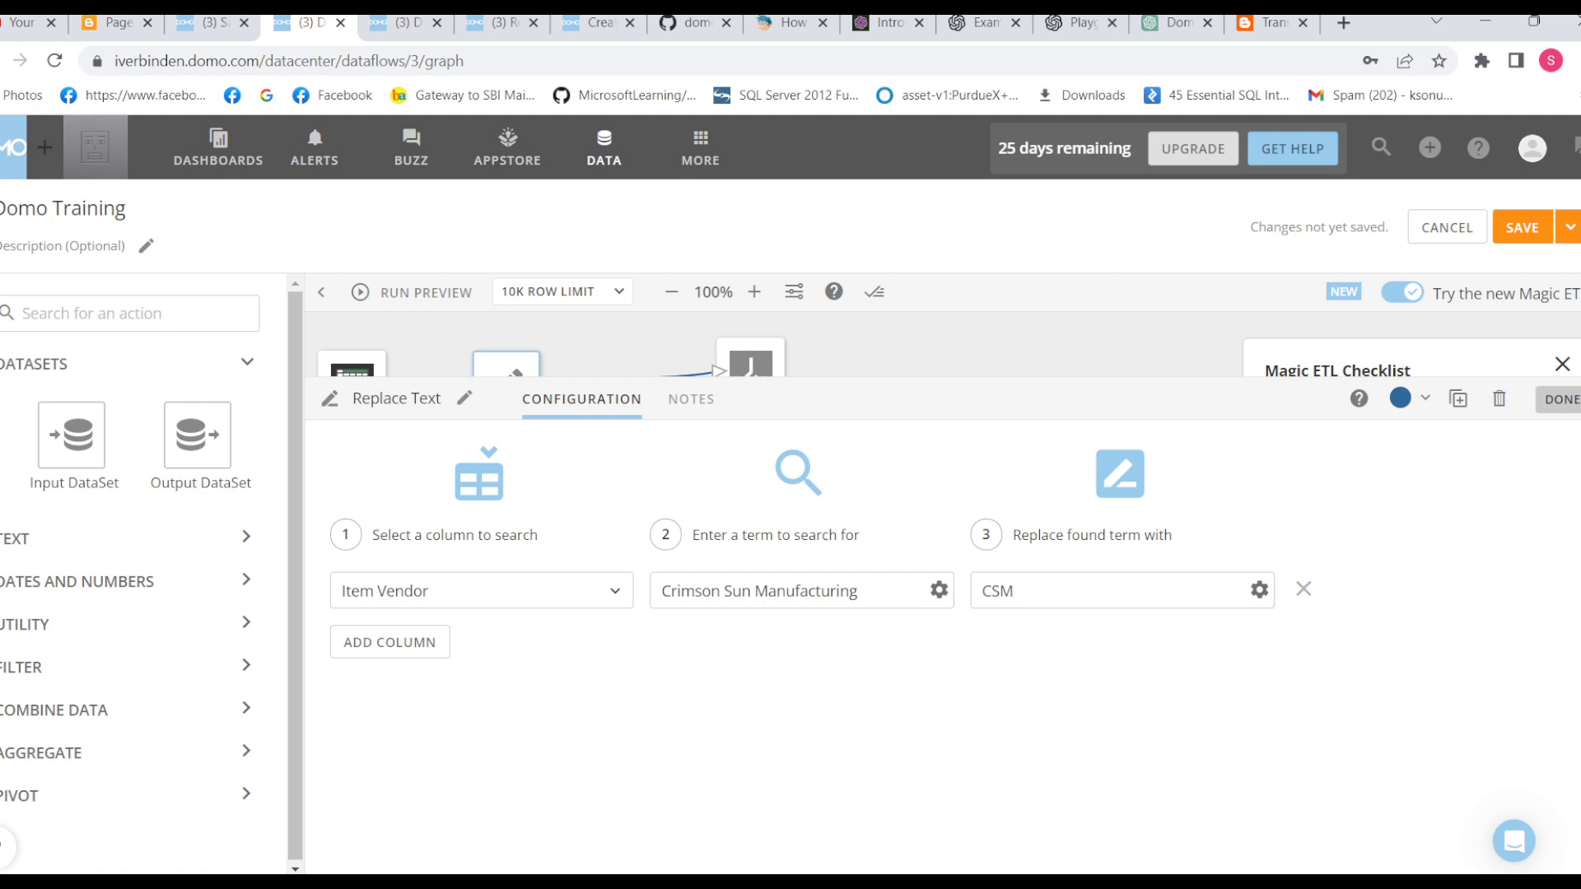
click(1561, 399)
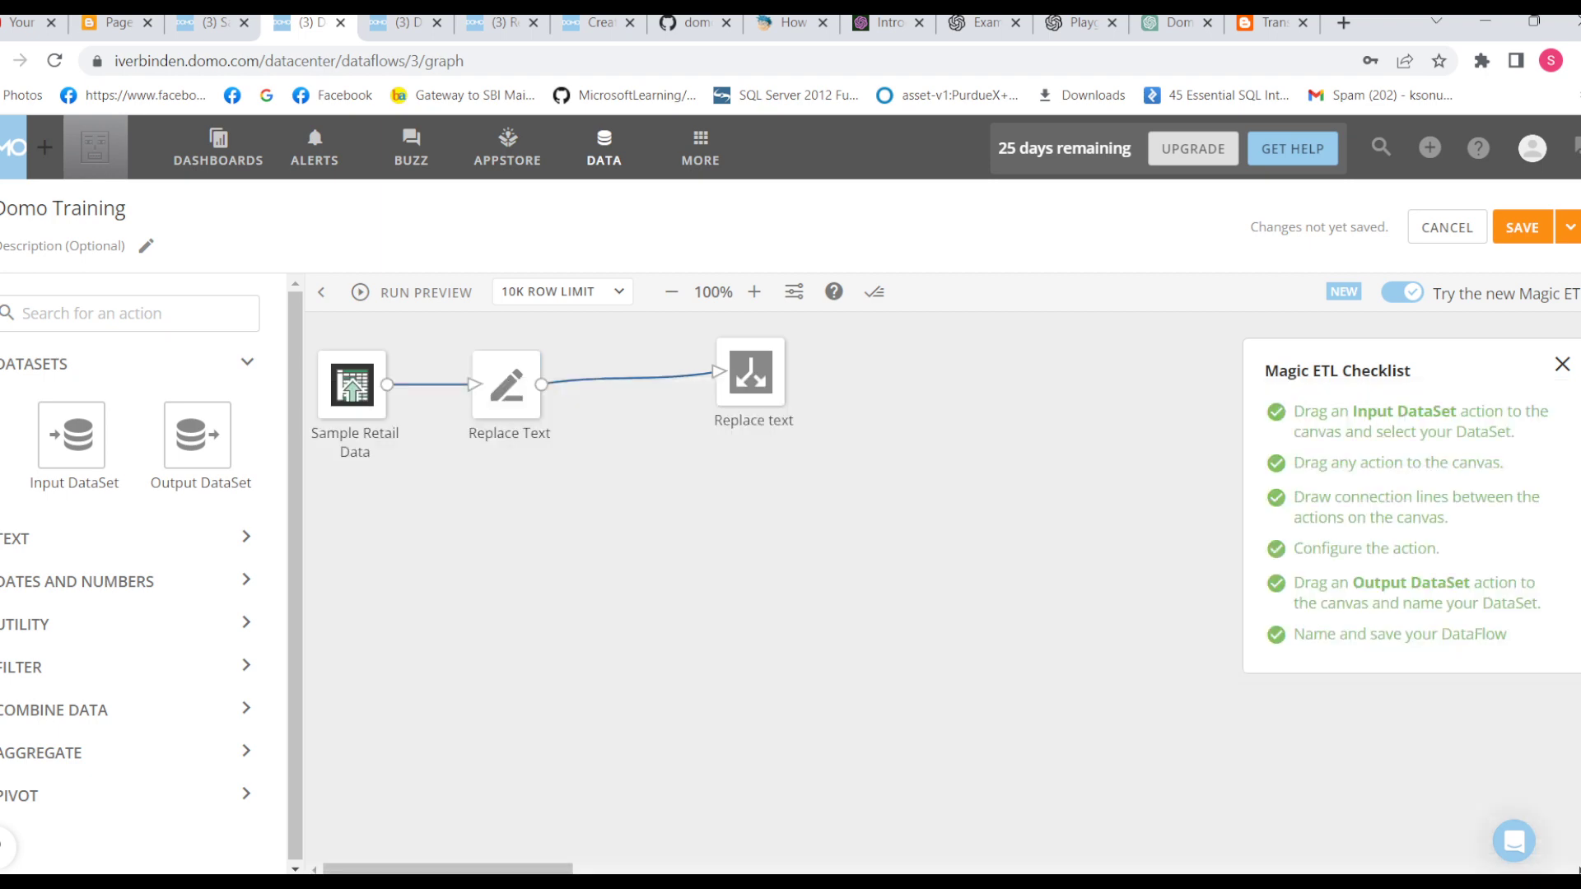
- Save and run the Domo Training dataflow without a version description
click(1570, 227)
click(1517, 277)
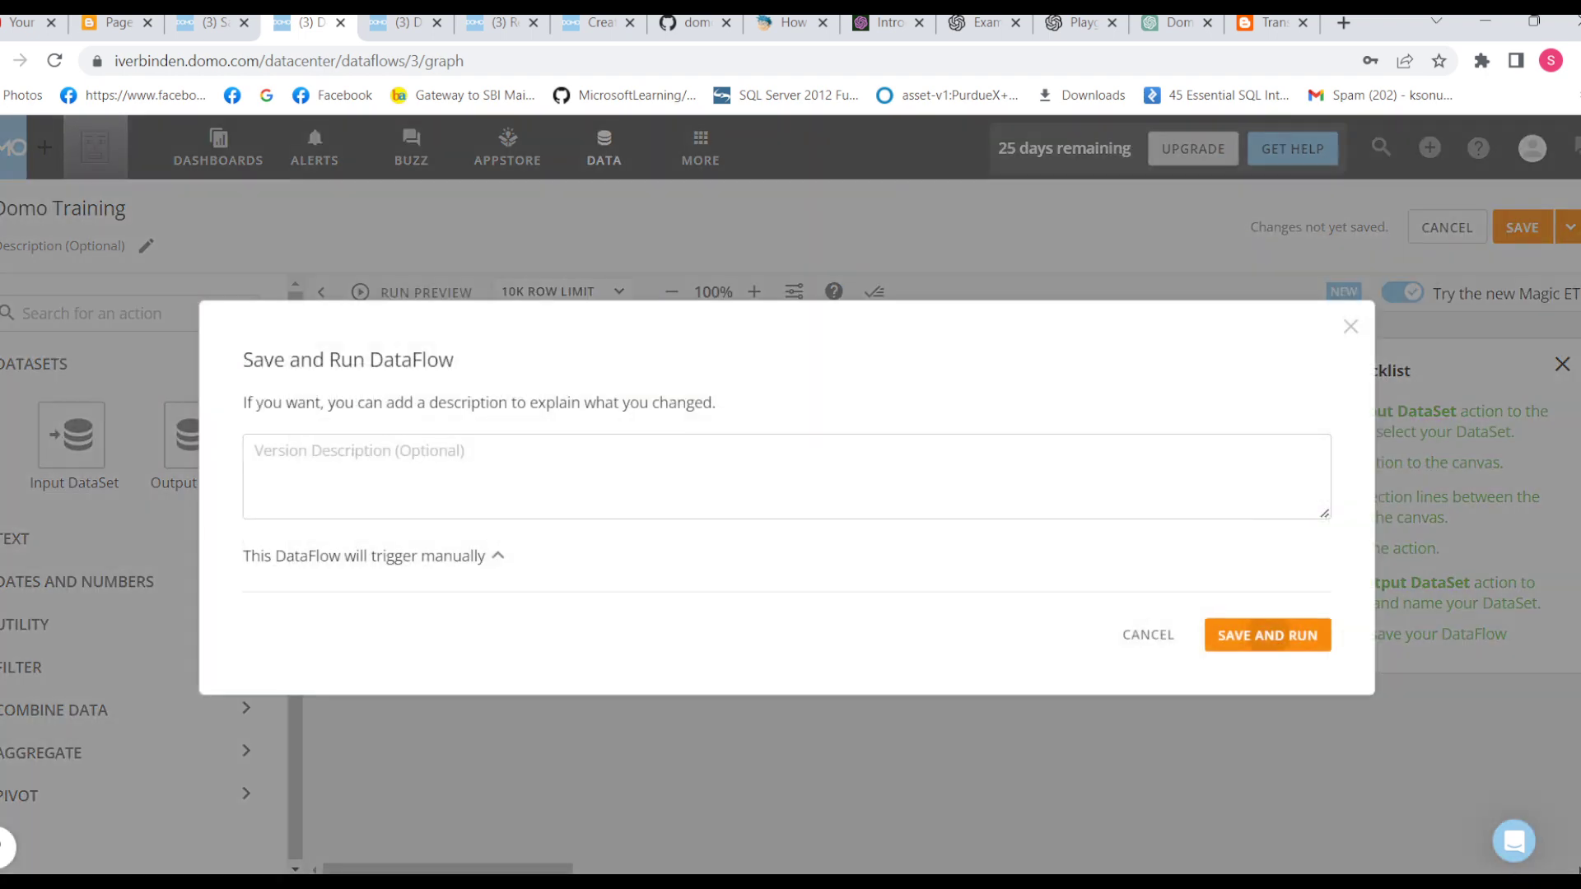
click(1268, 634)
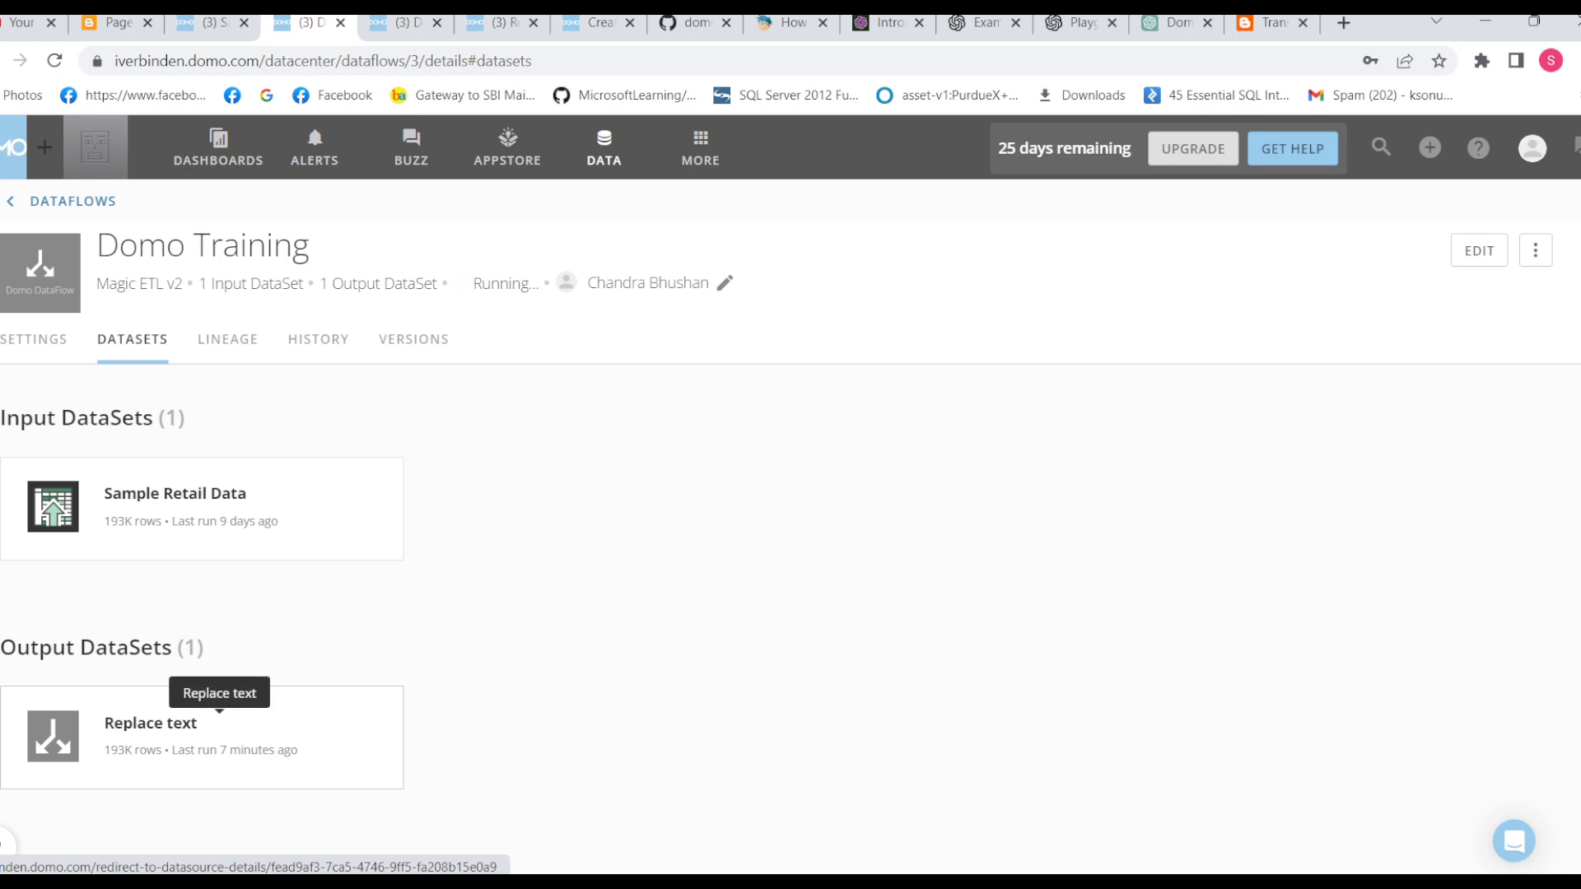
- Open the Replace text output dataset's data, find the Item Vendor column and check its distinct values in the filter list
click(219, 723)
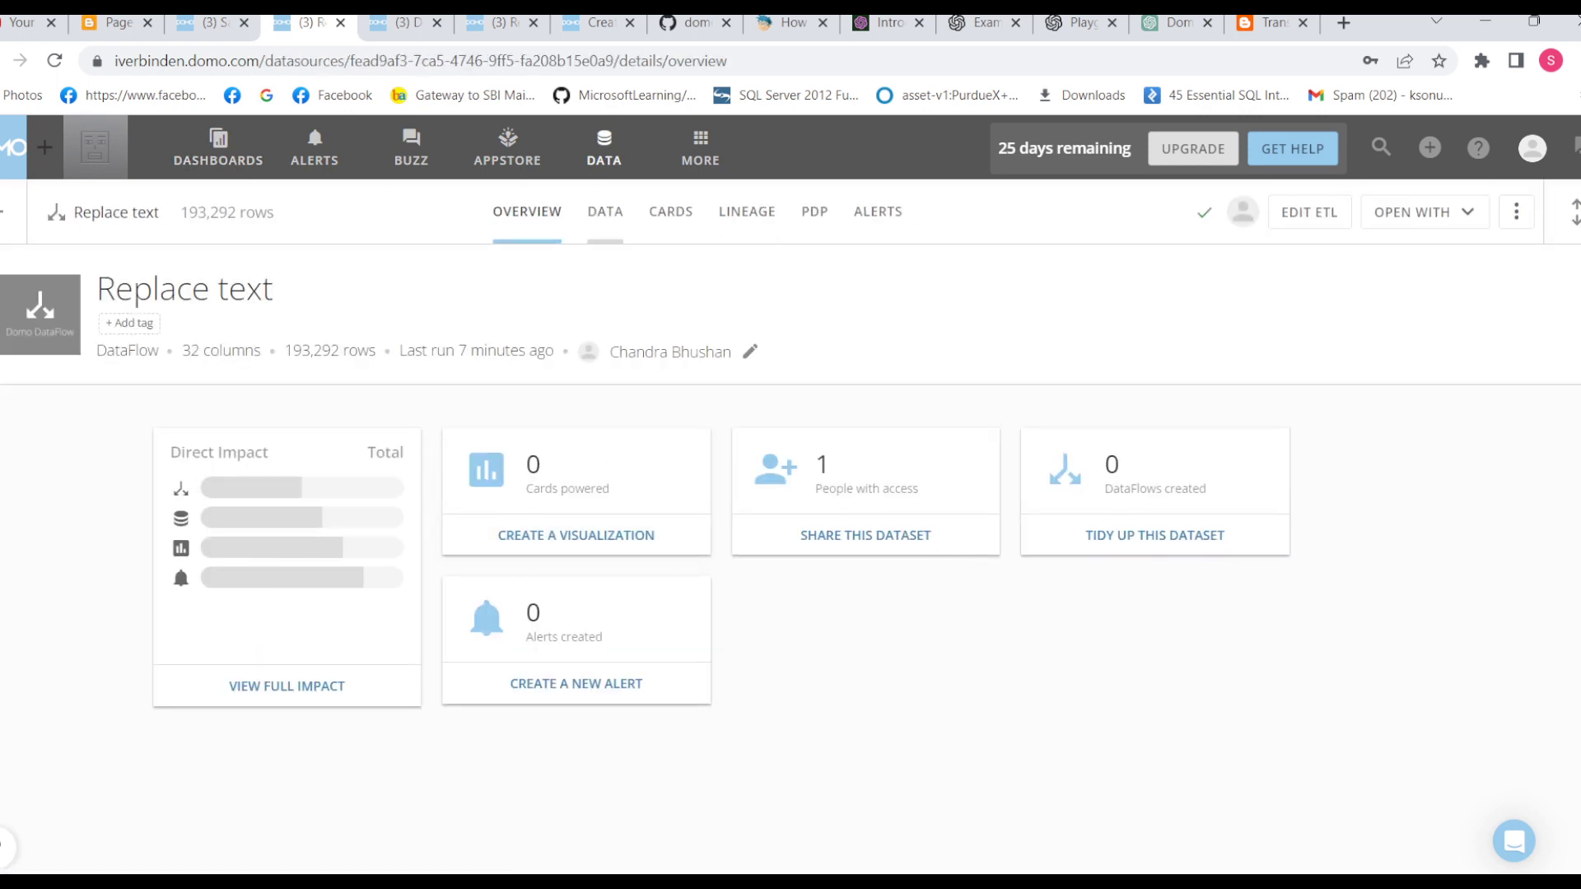
click(605, 212)
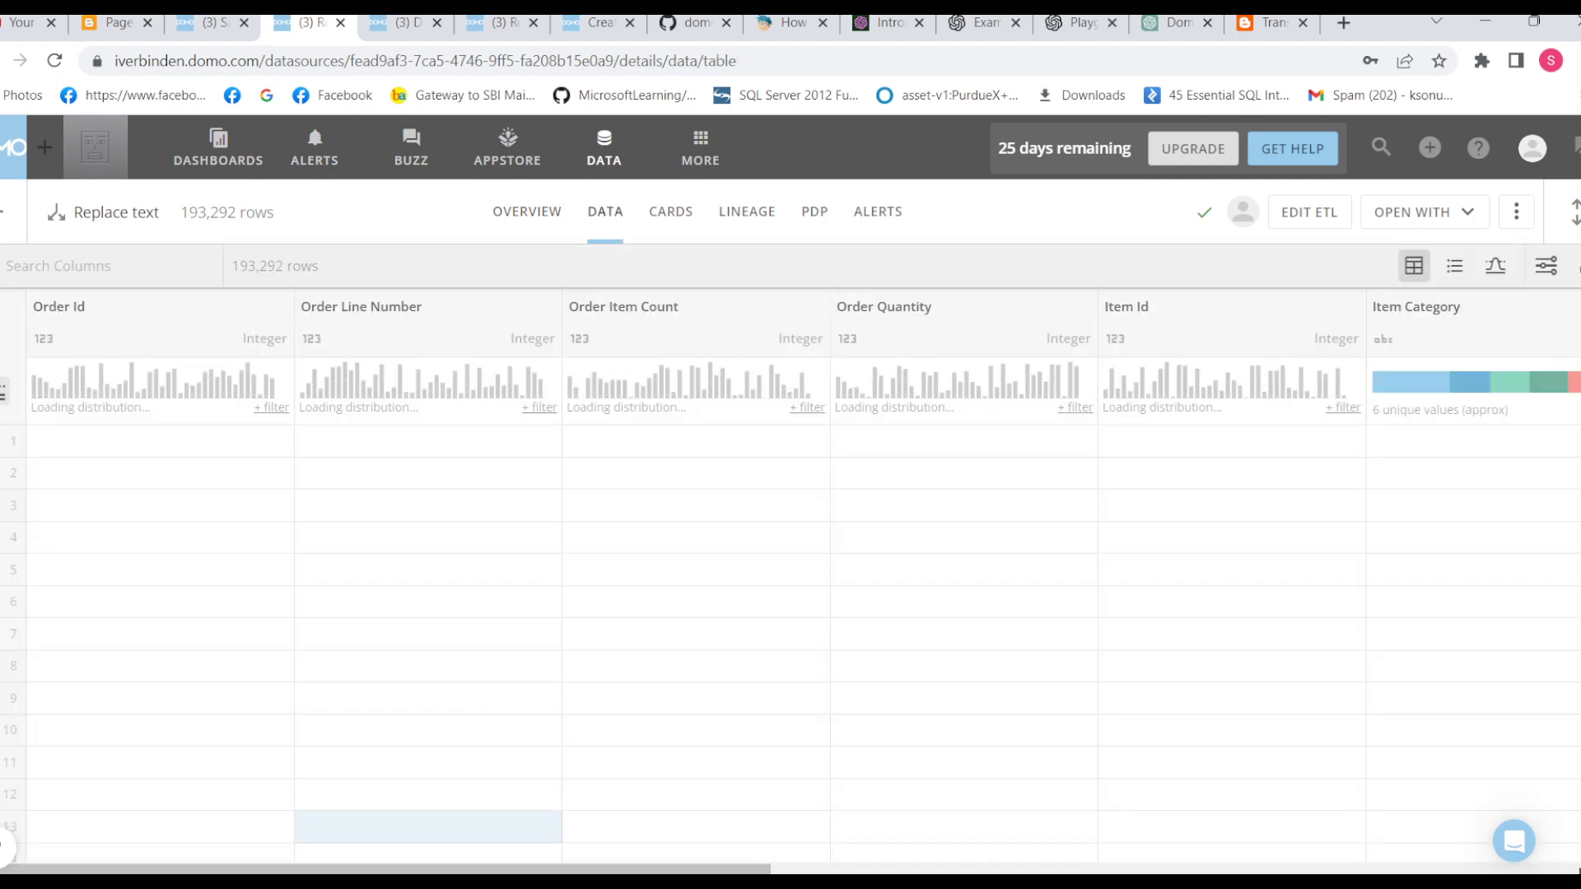
drag(428, 869, 750, 870)
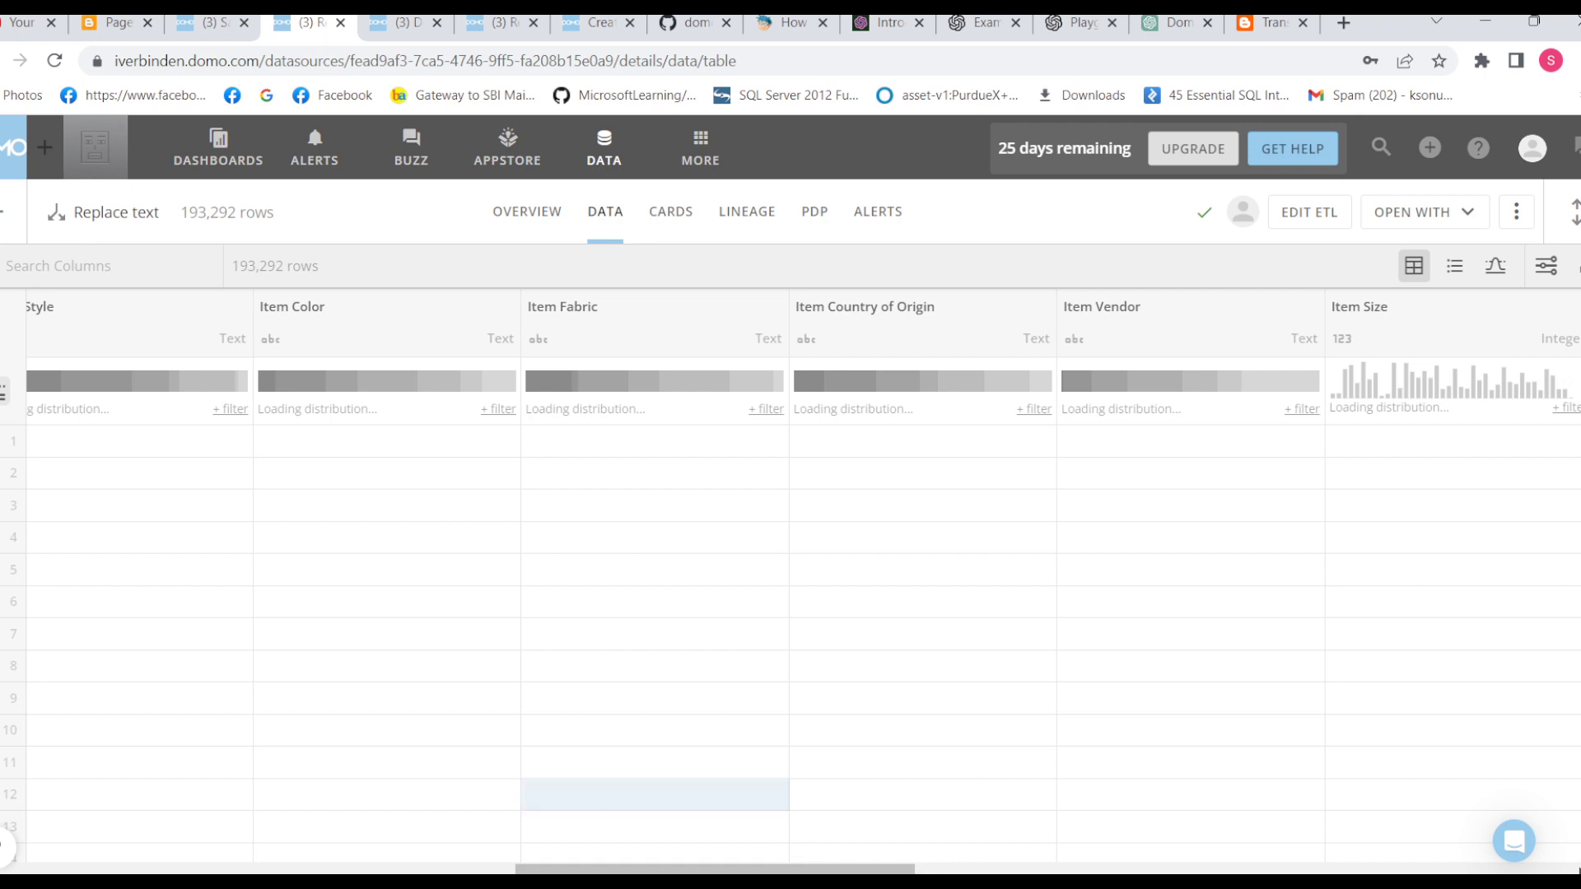
text(i)
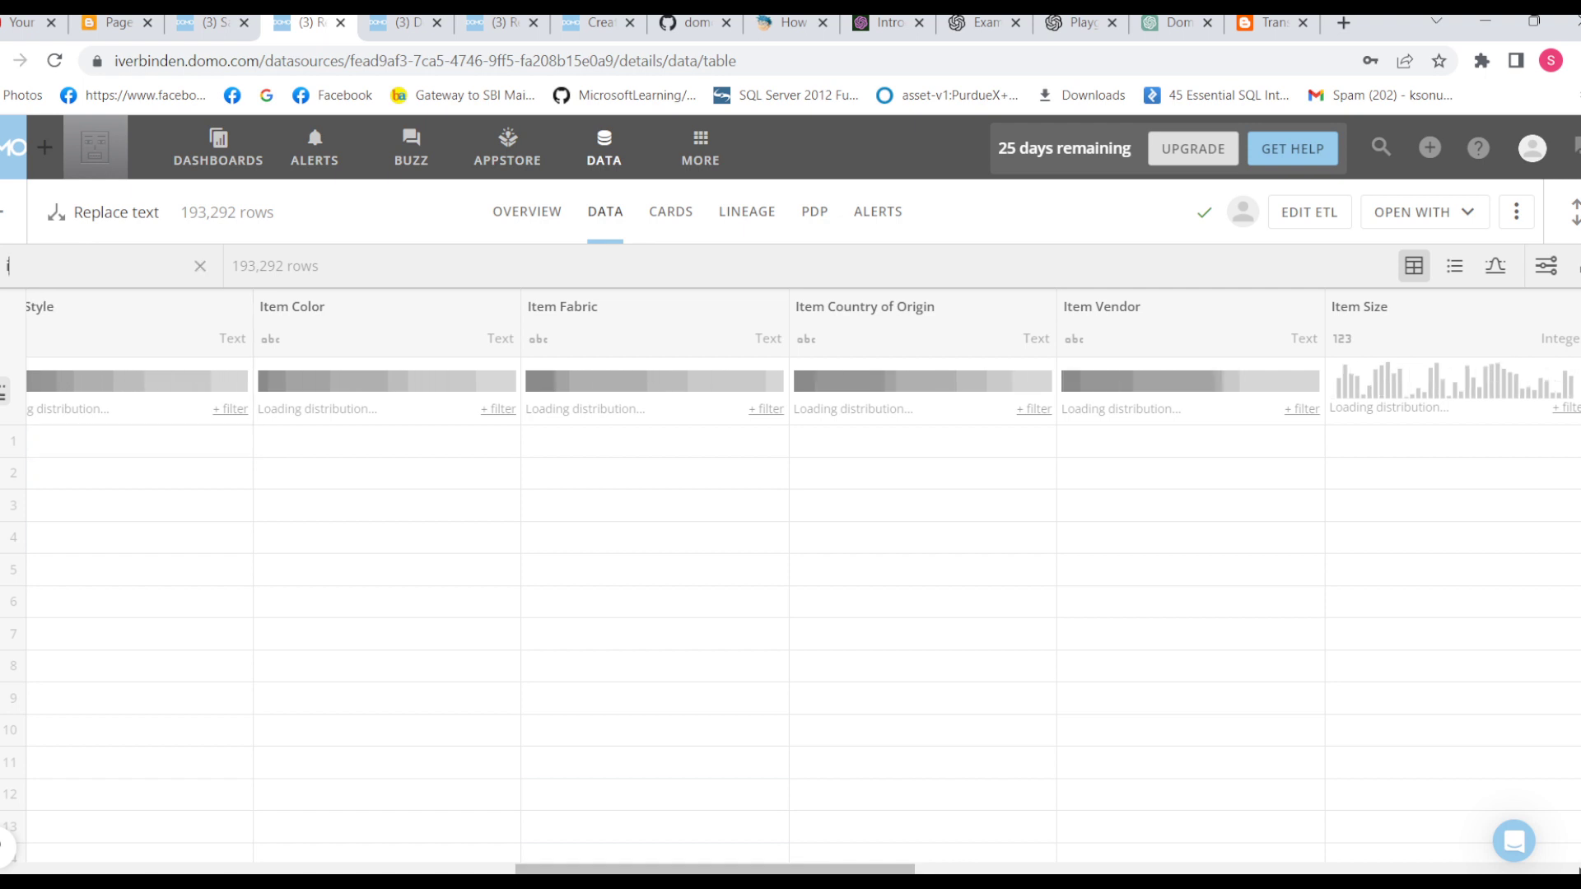
text(tem v)
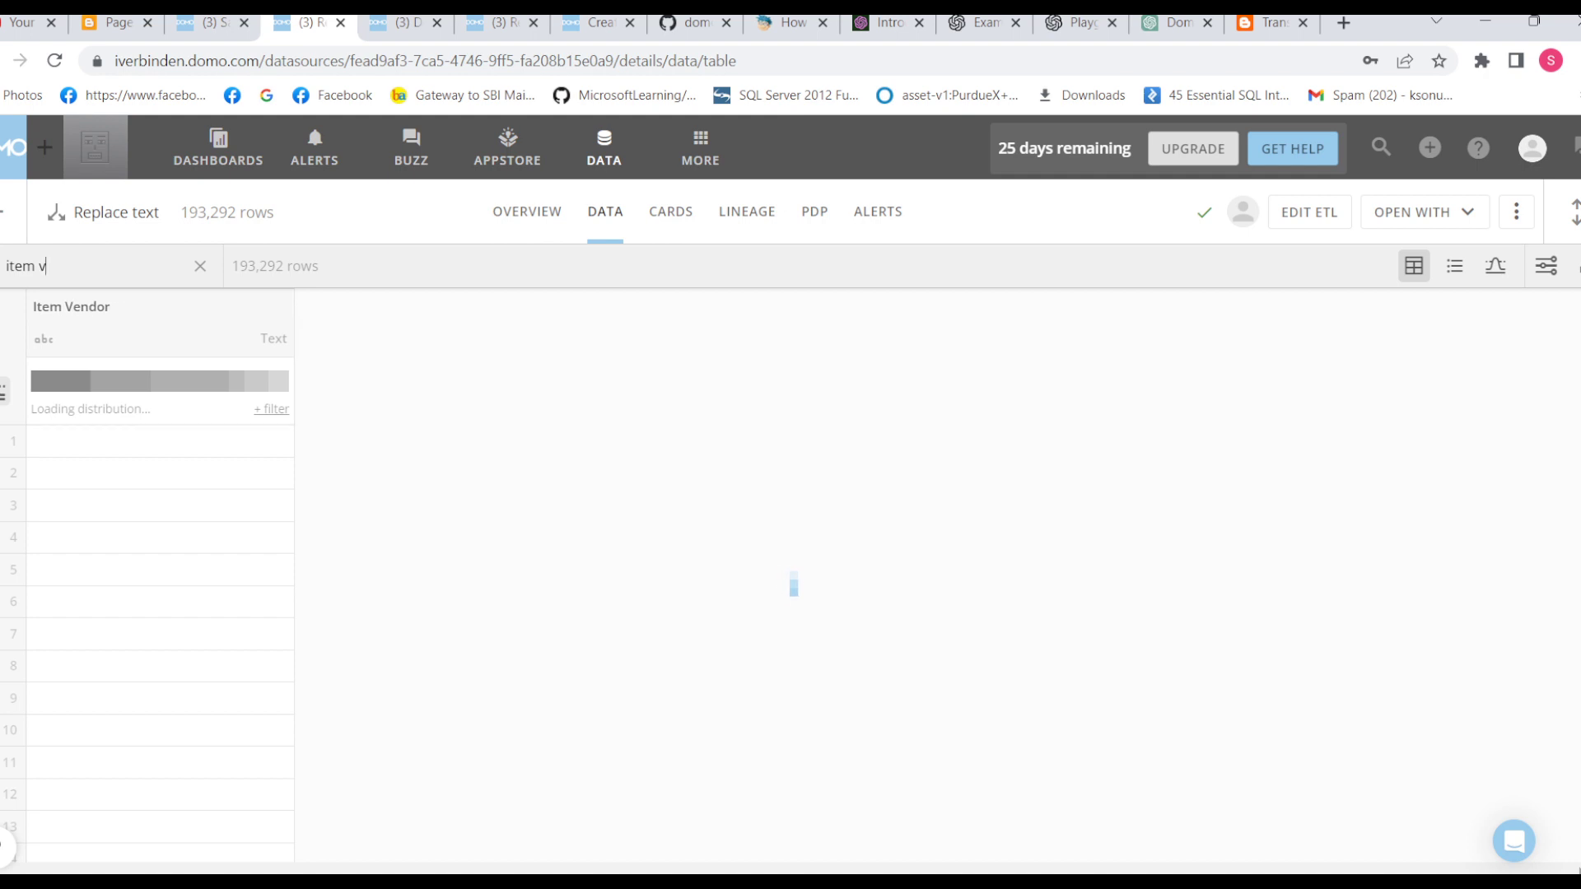
click(270, 410)
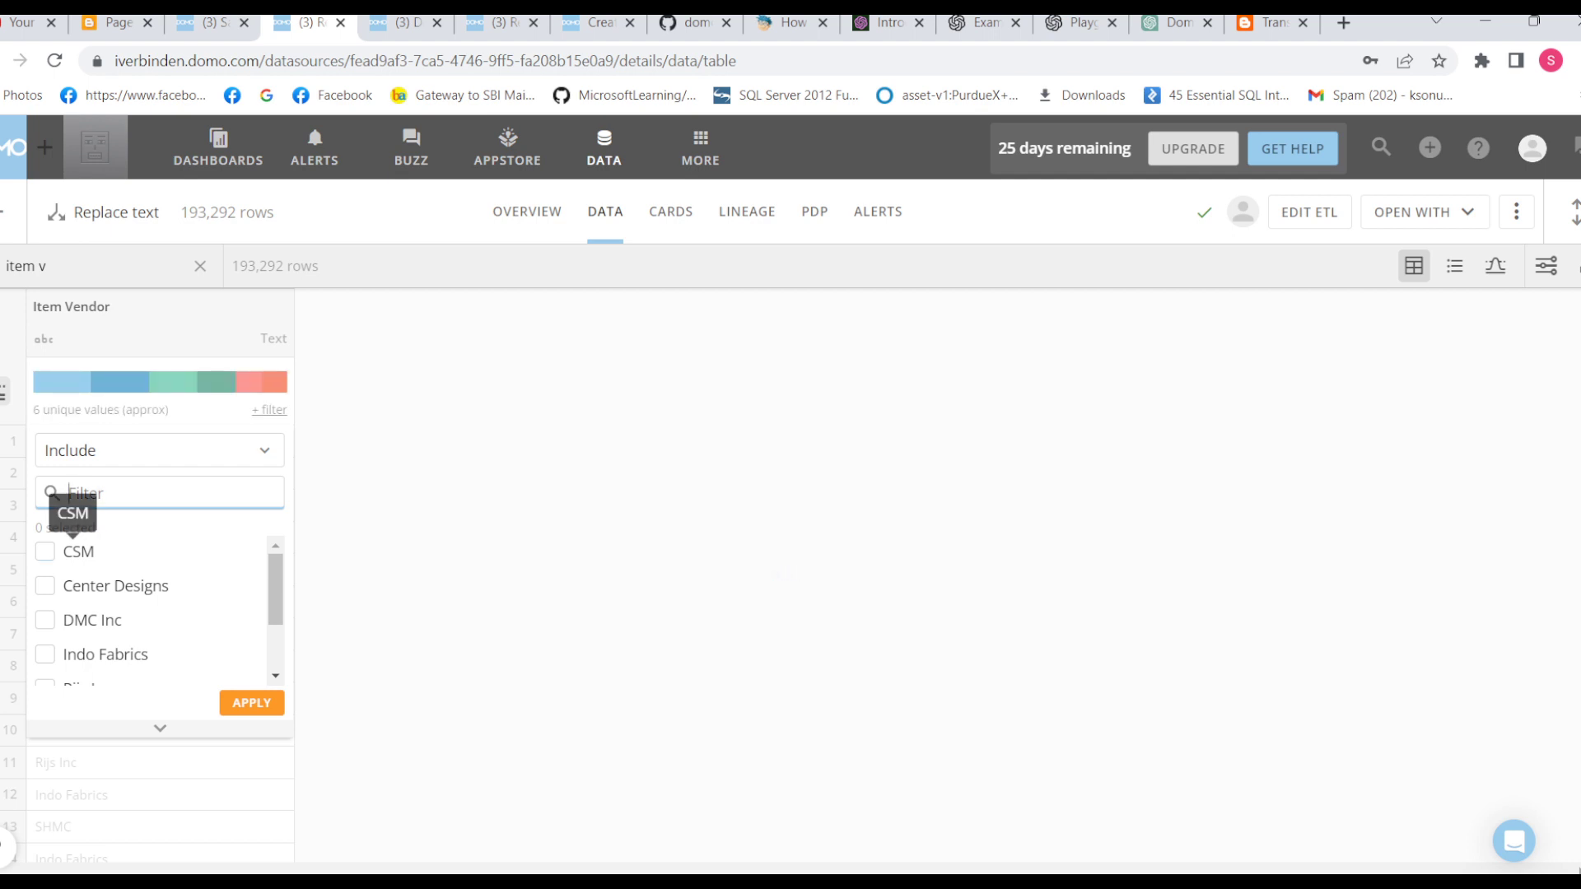
click(947, 428)
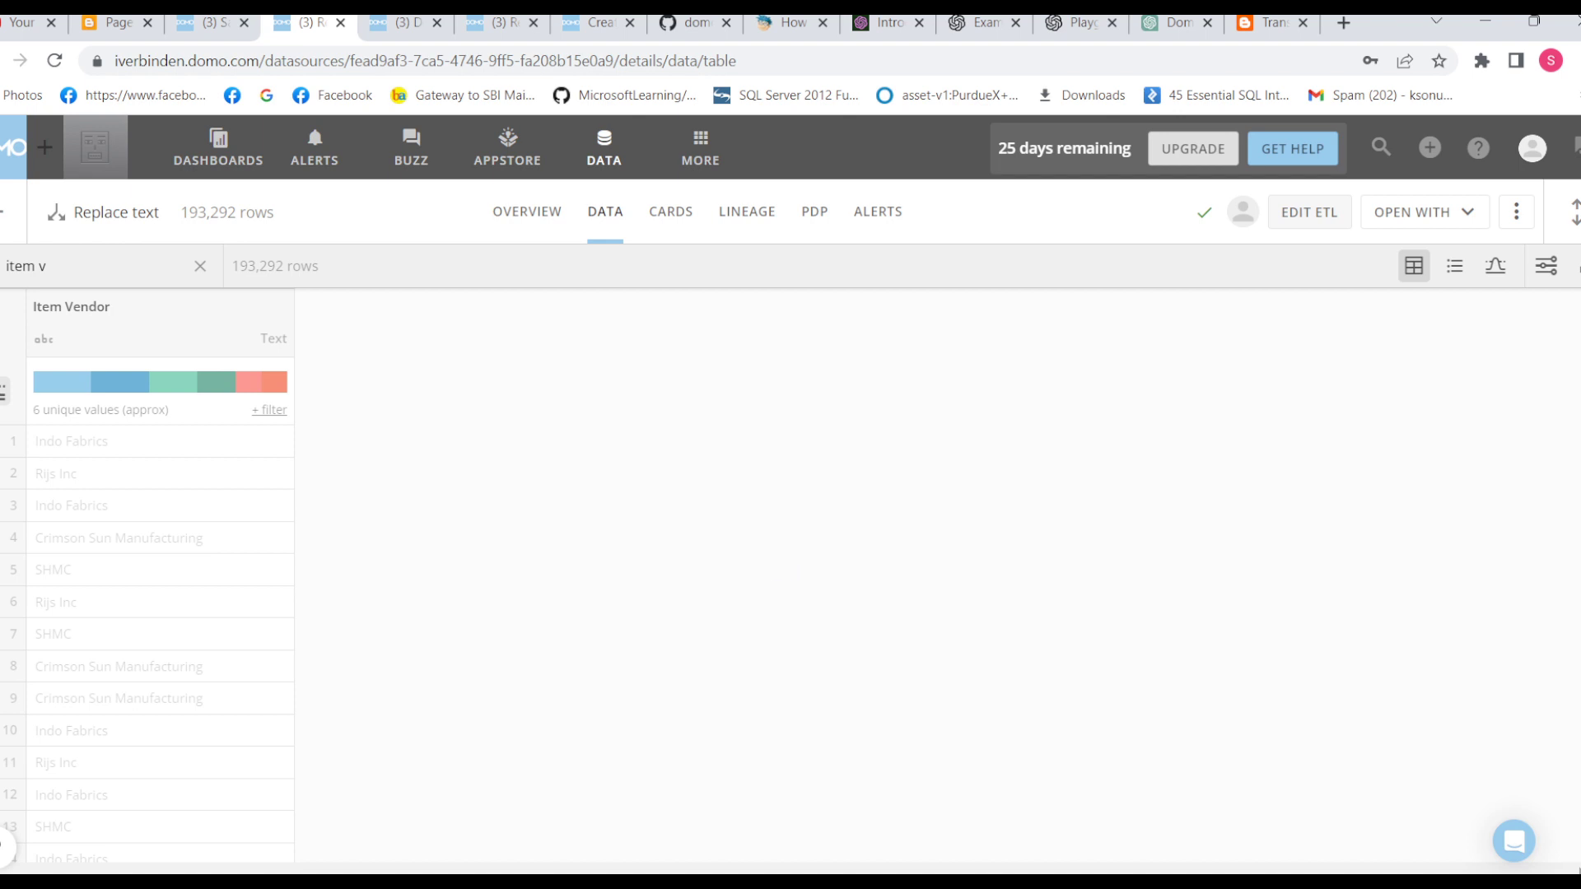
- Reopen the output dataset's ETL for editing and dismiss the Magic ETL Checklist
click(1309, 213)
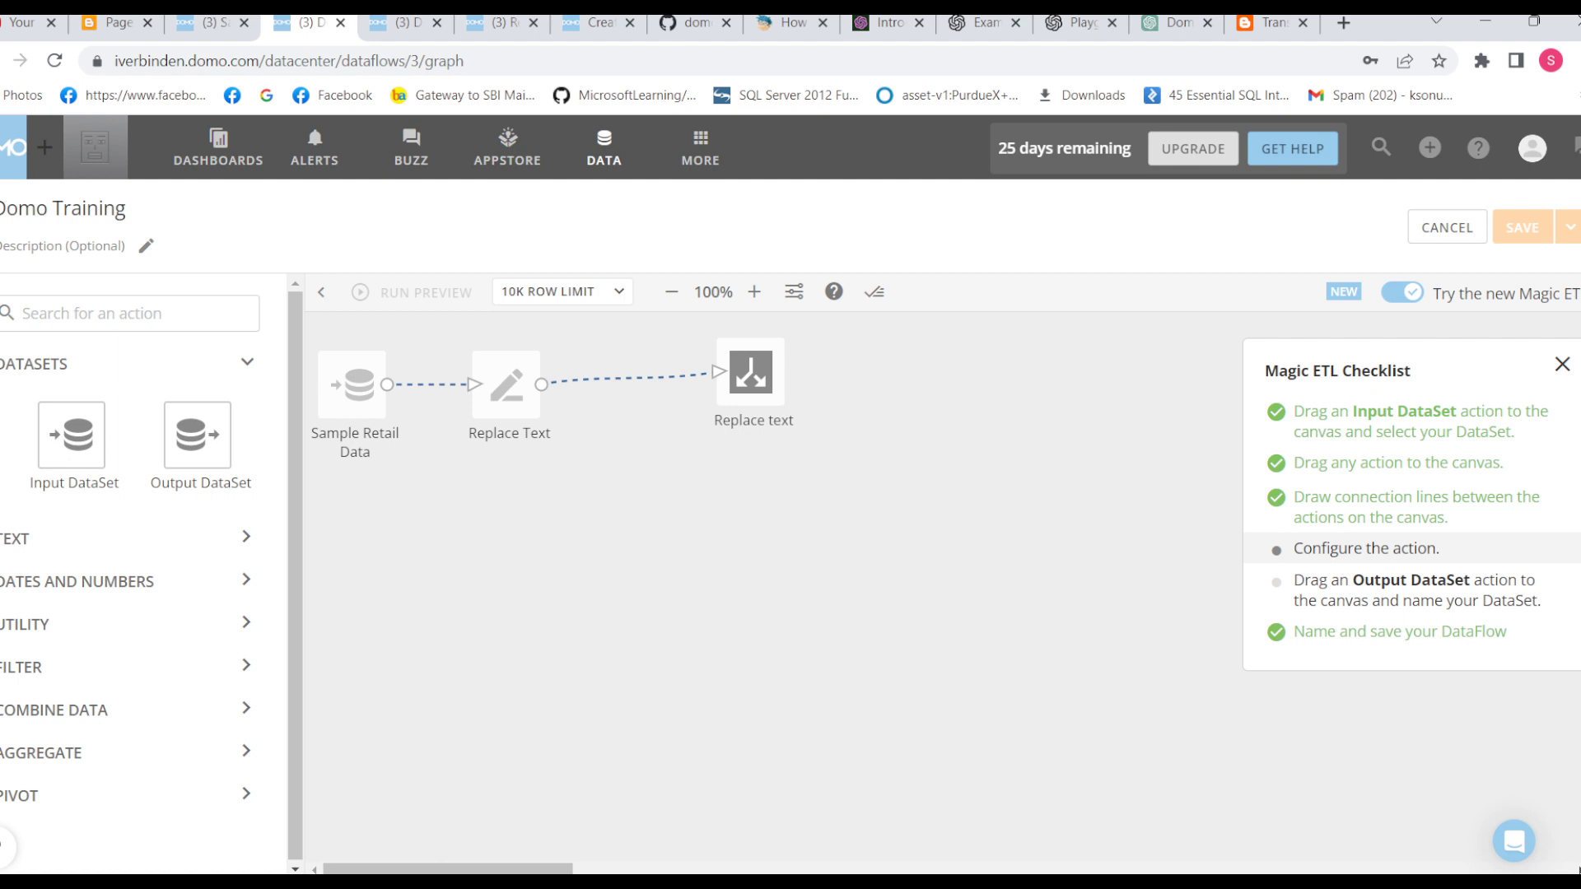
click(506, 383)
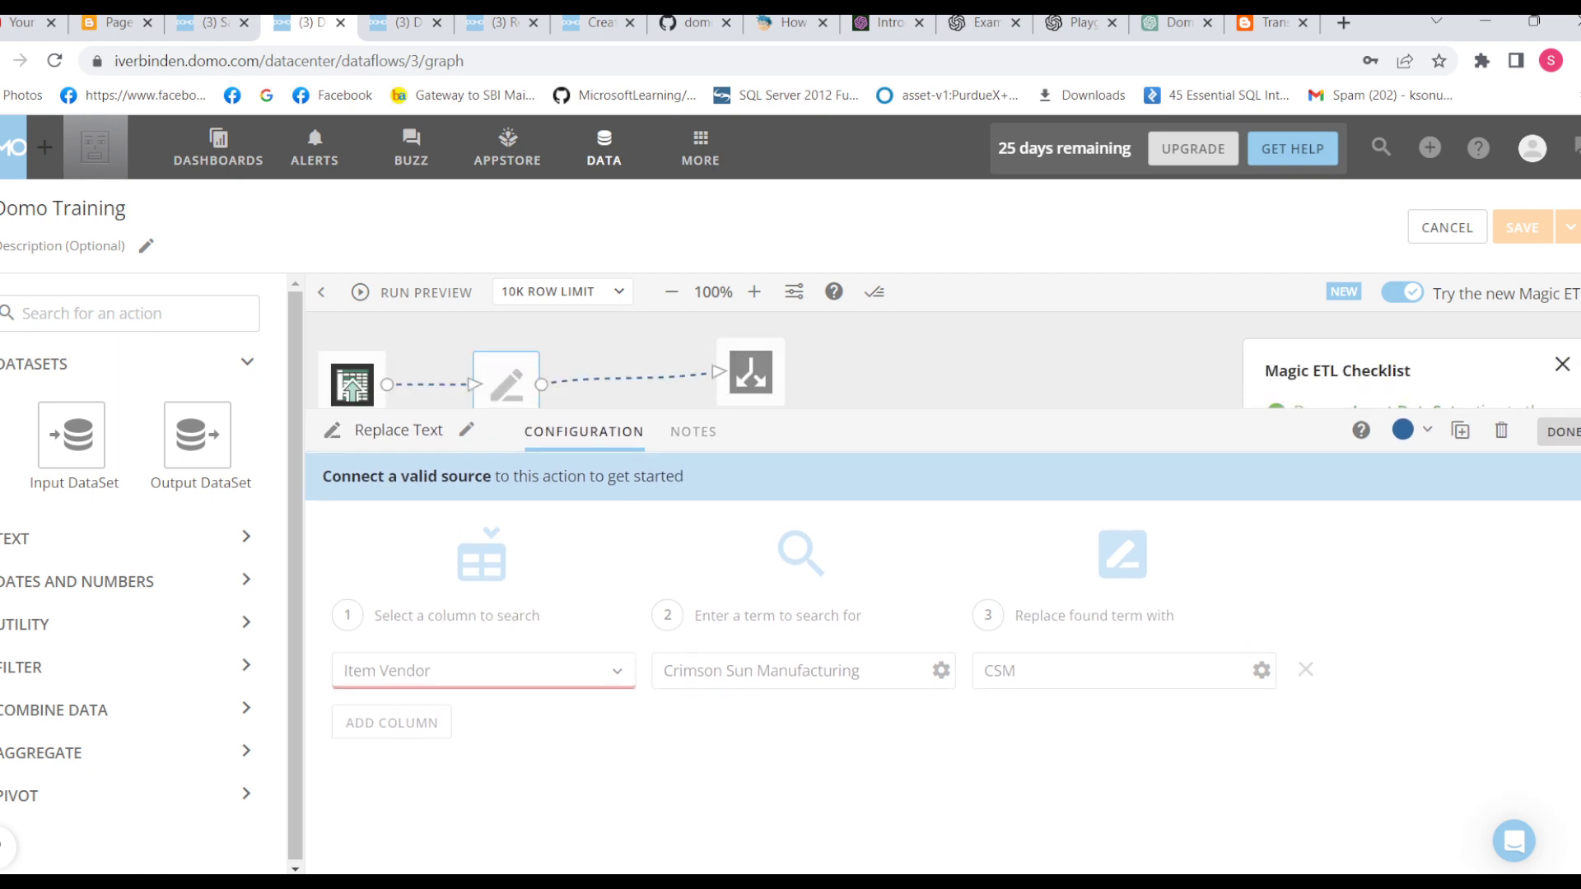
click(1562, 431)
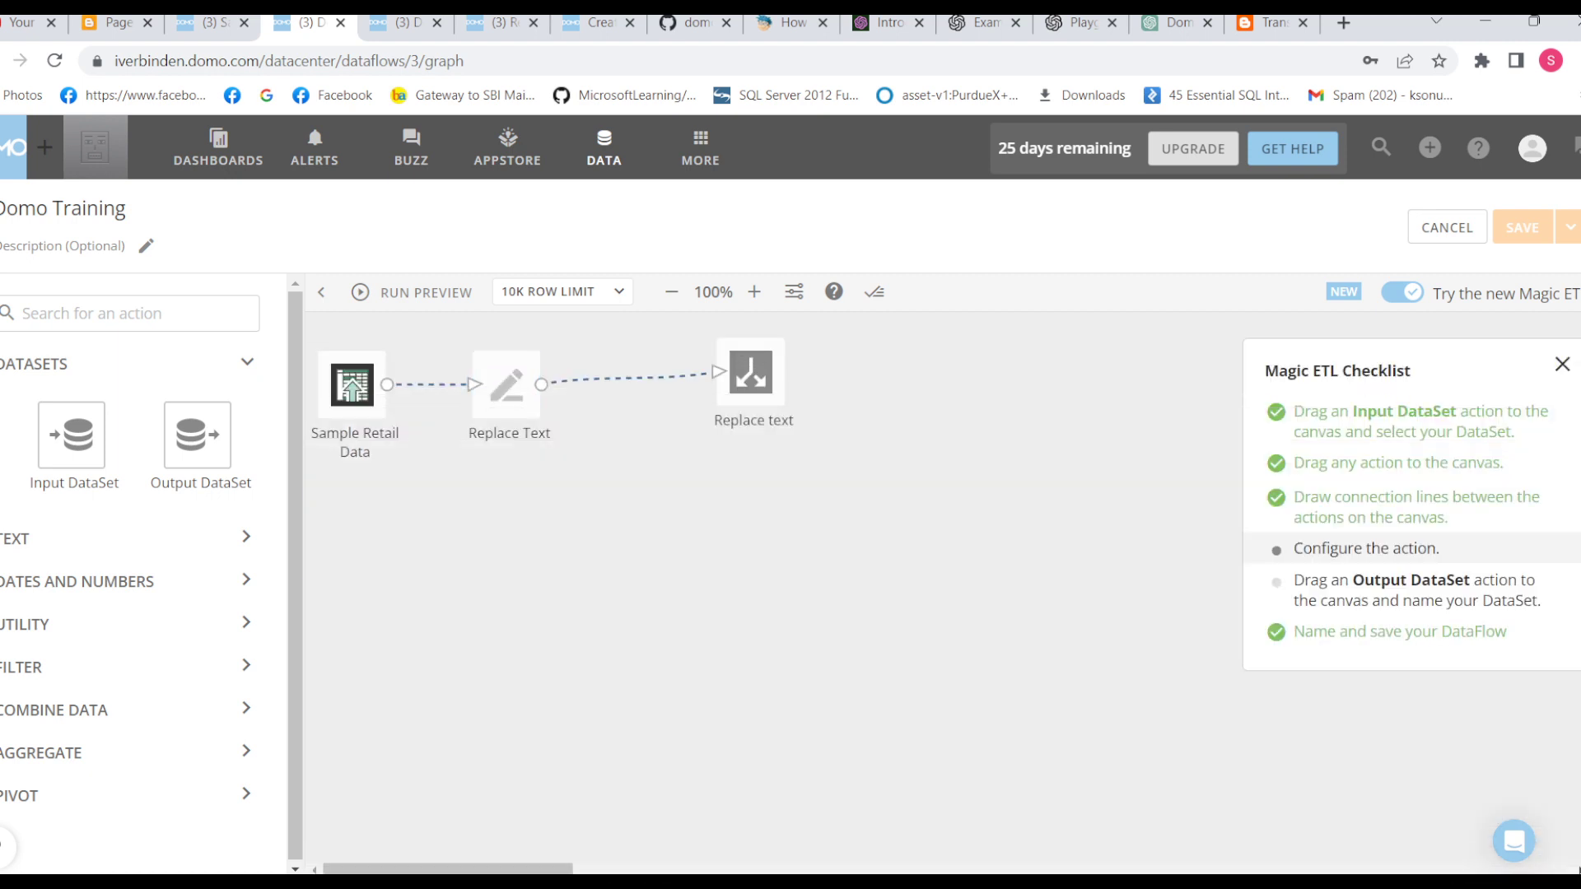
click(1563, 364)
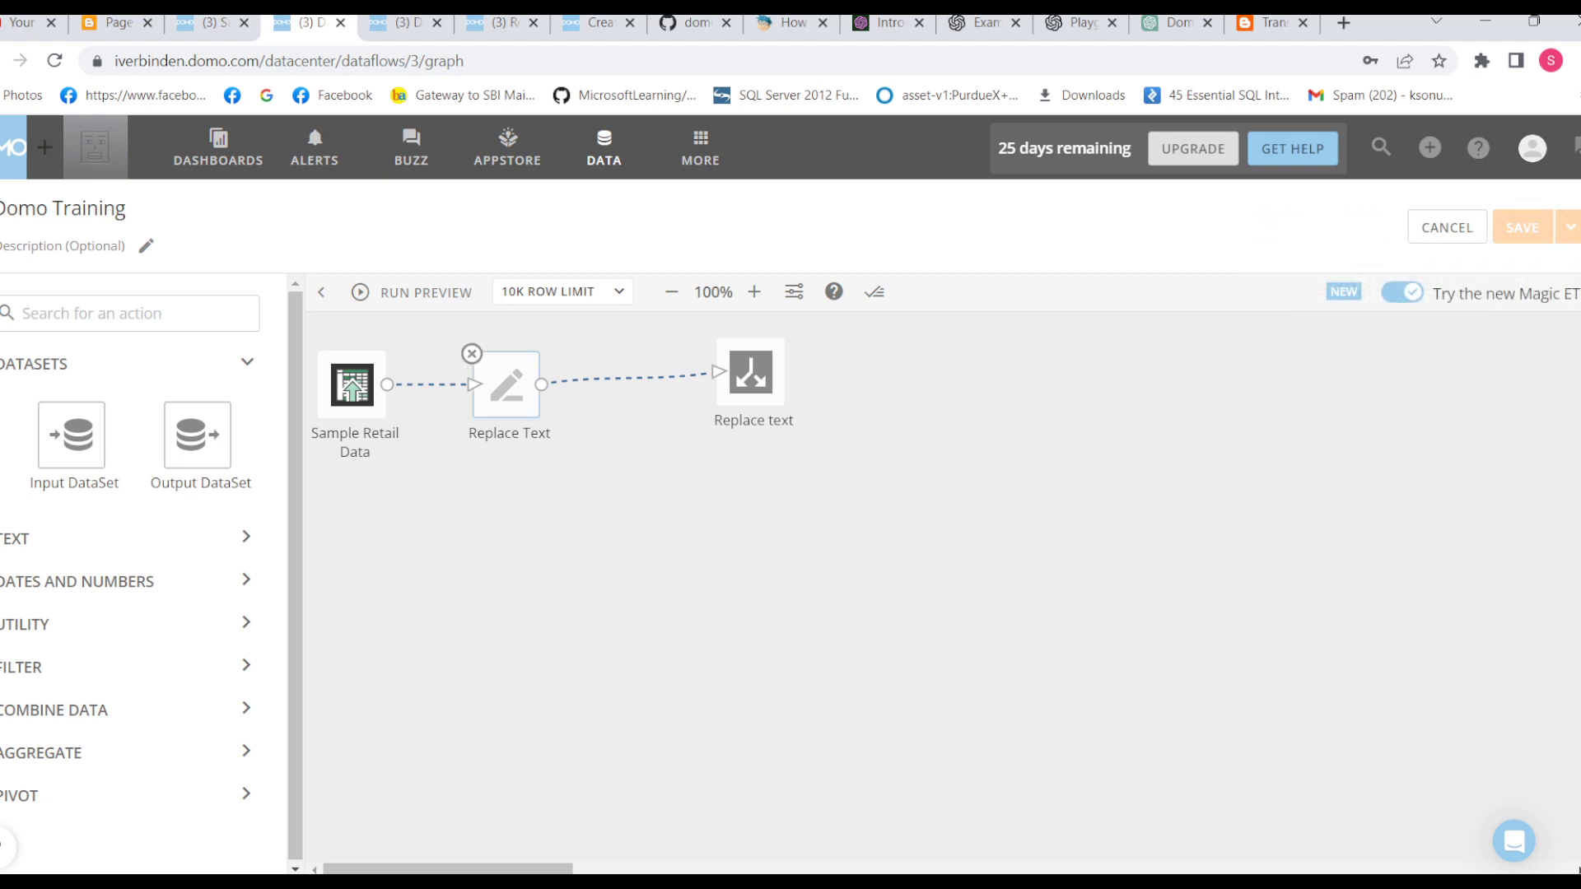
- Review the Replace Text action's configuration and the matching options available for its search term
click(506, 386)
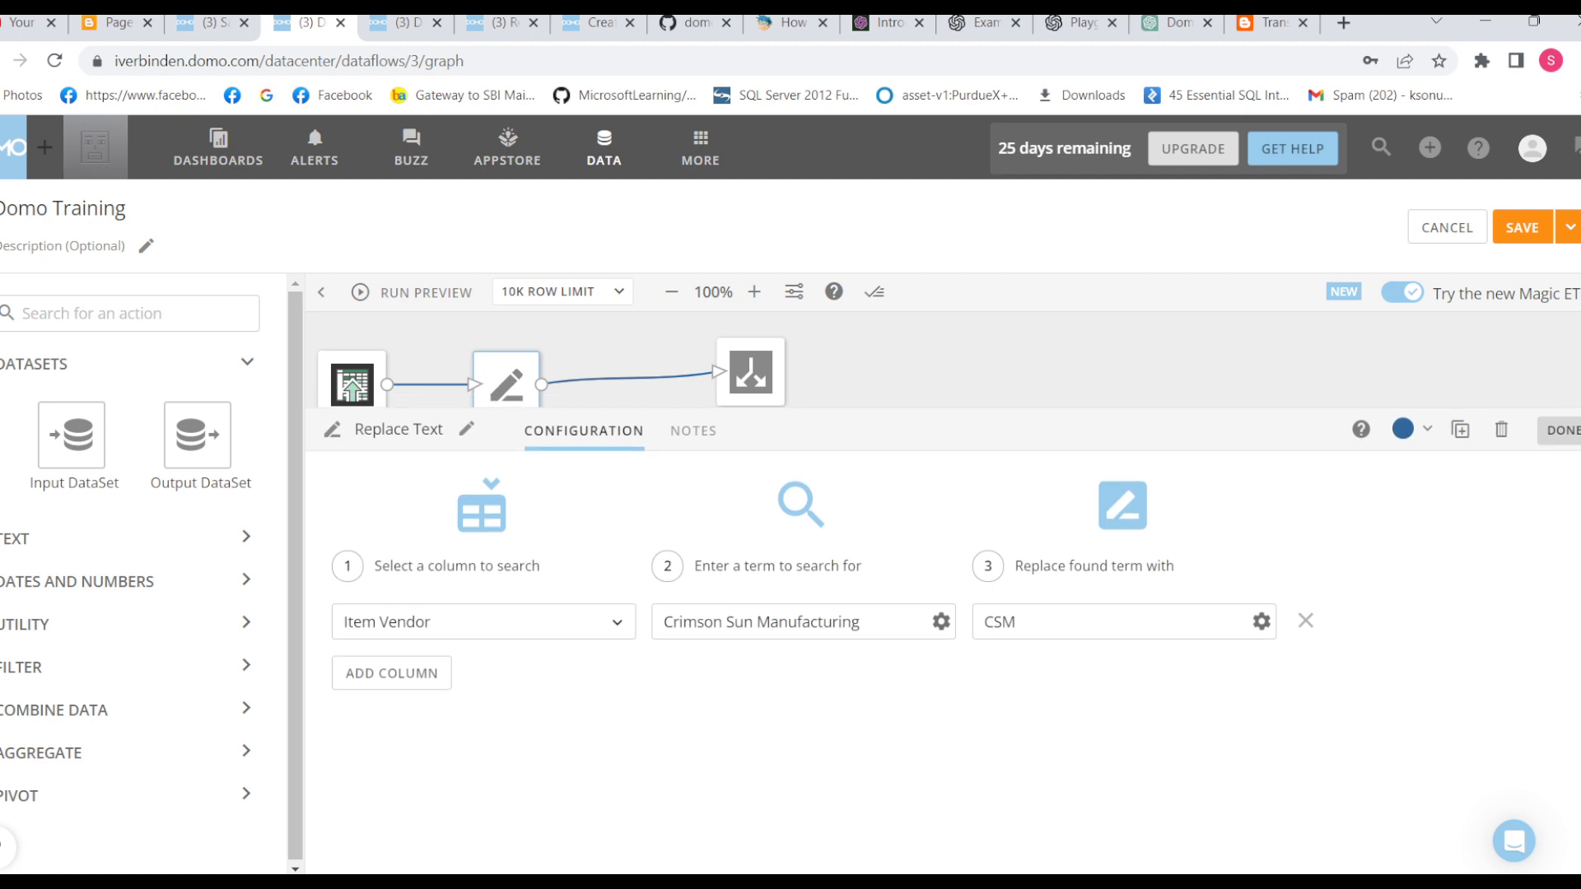
click(941, 621)
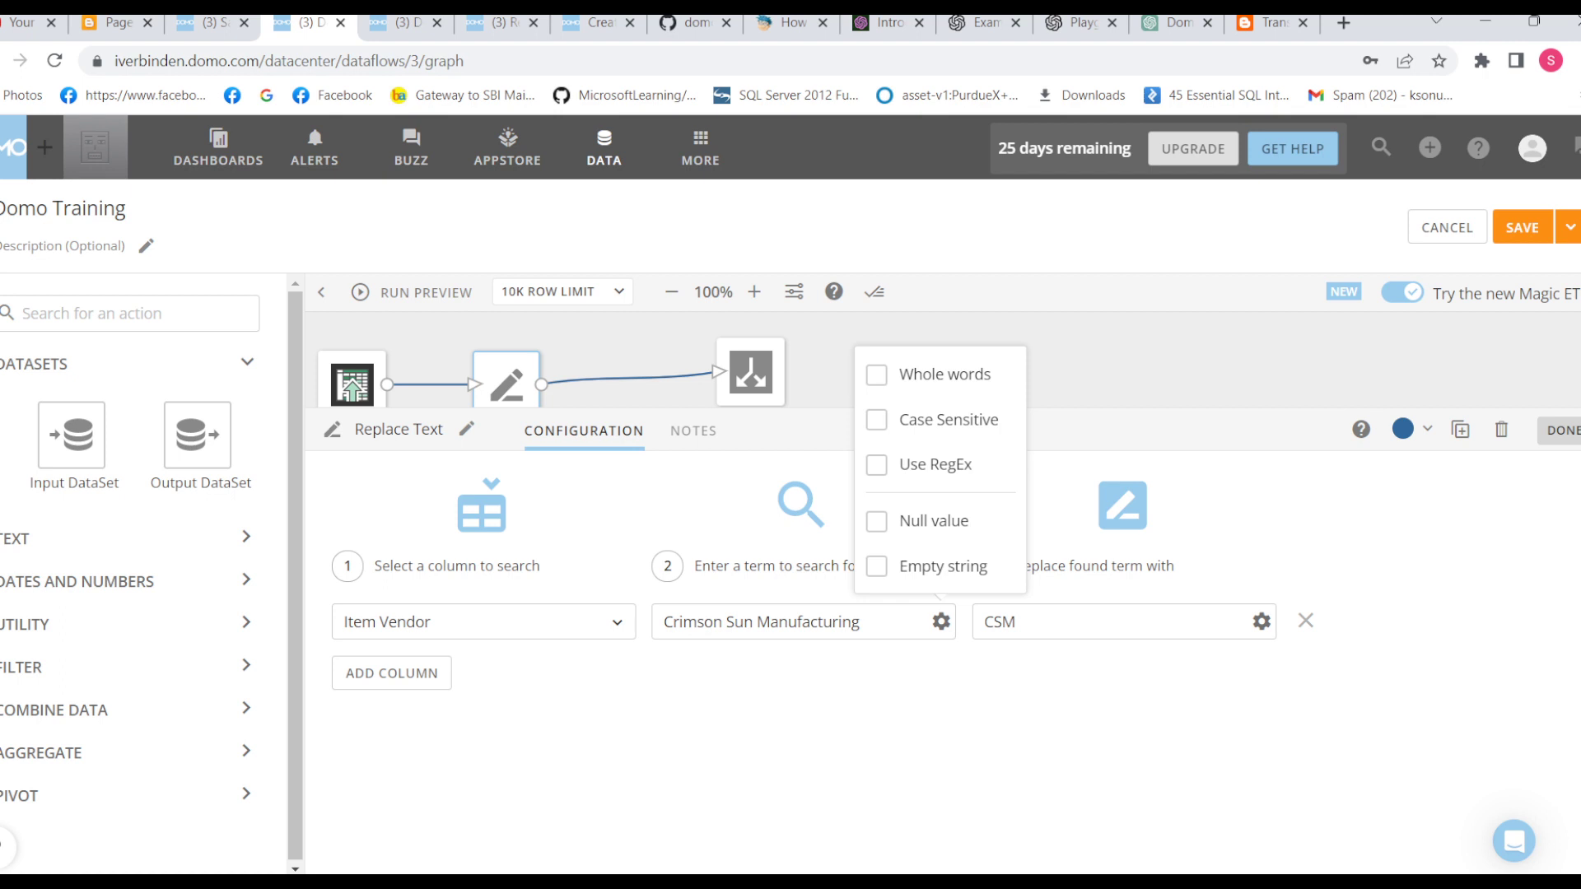
click(1561, 431)
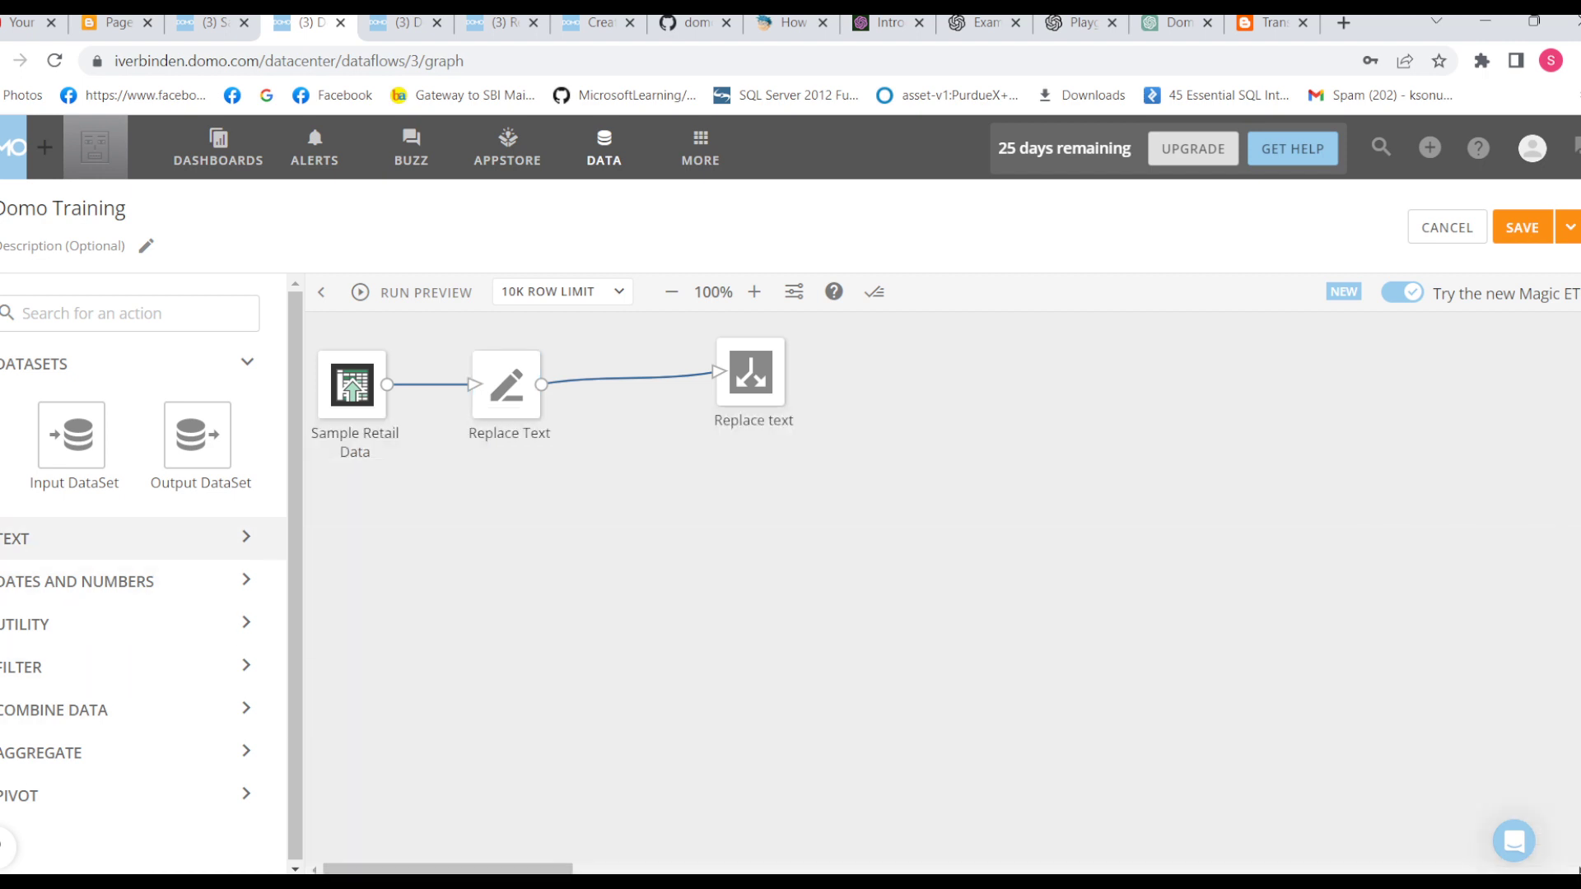
- Show the available text actions for the dataflow, down to String Operations and Text Formatting
click(198, 539)
scroll(132, 576, down, 1)
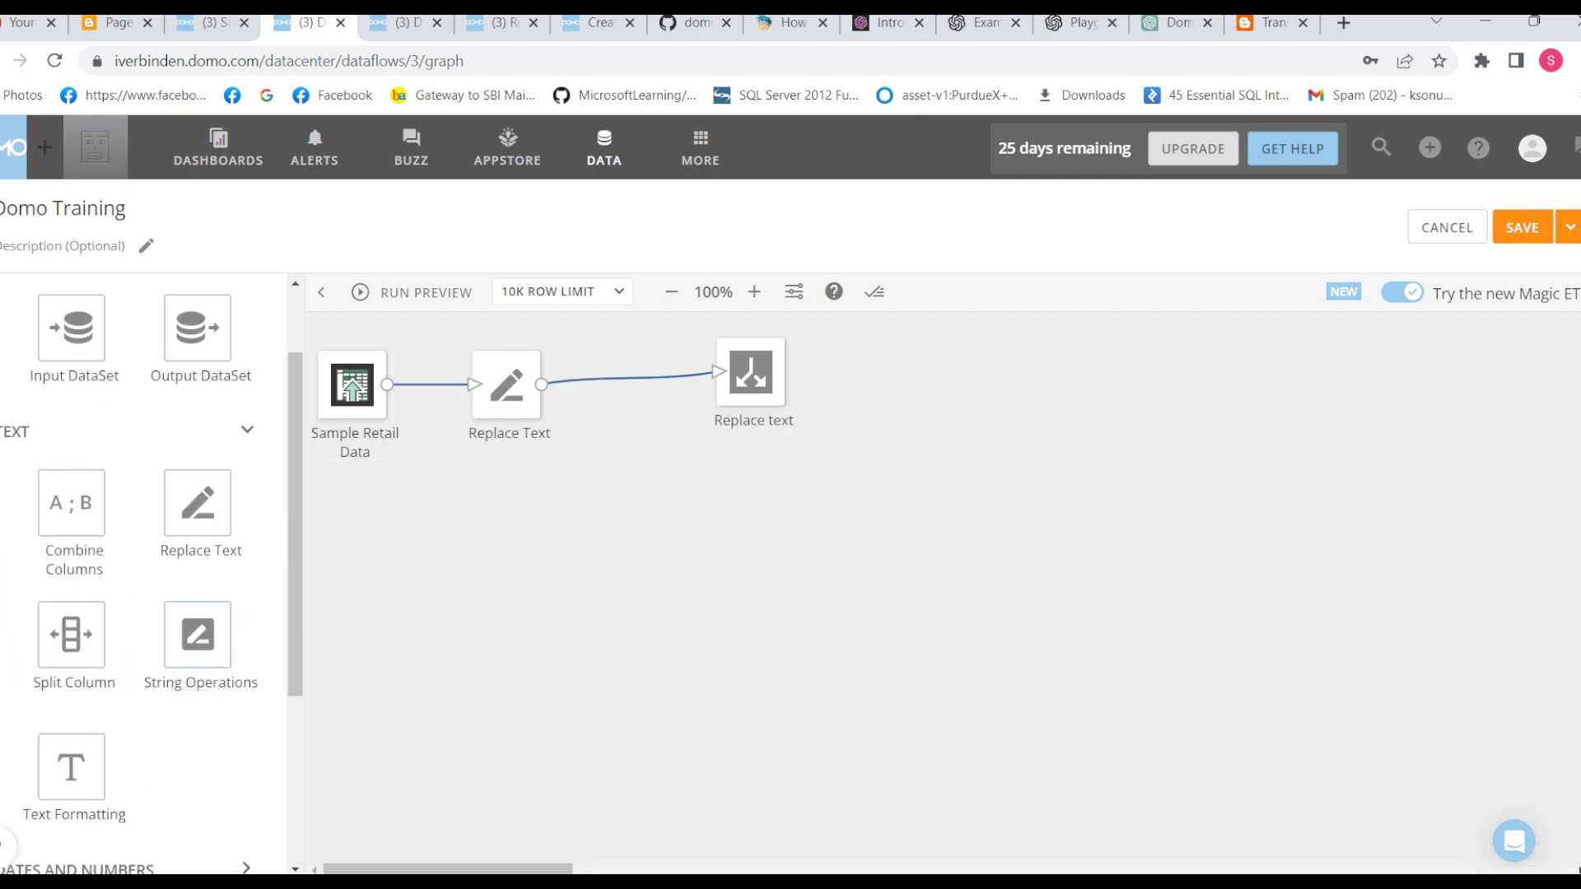